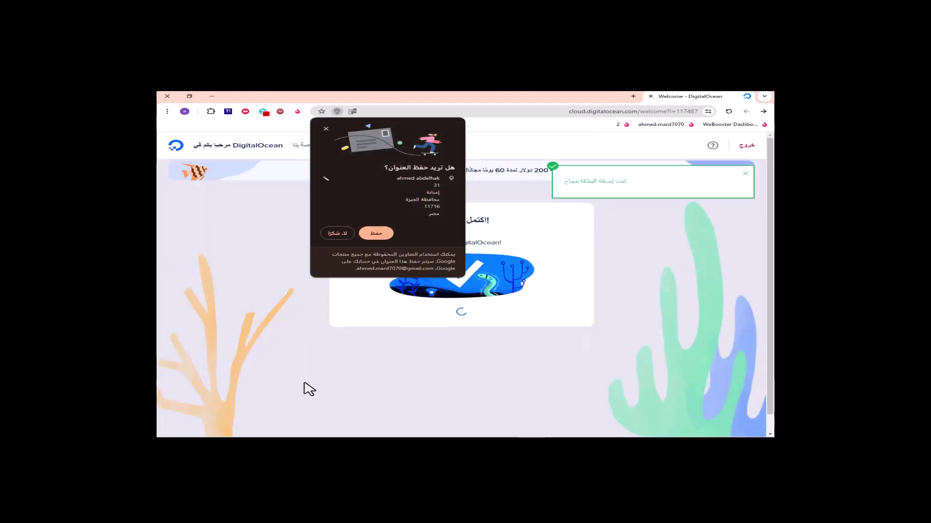
Decline the browser's address-save prompt, dismiss the card-added notice, and browse the deploy cards
click(338, 234)
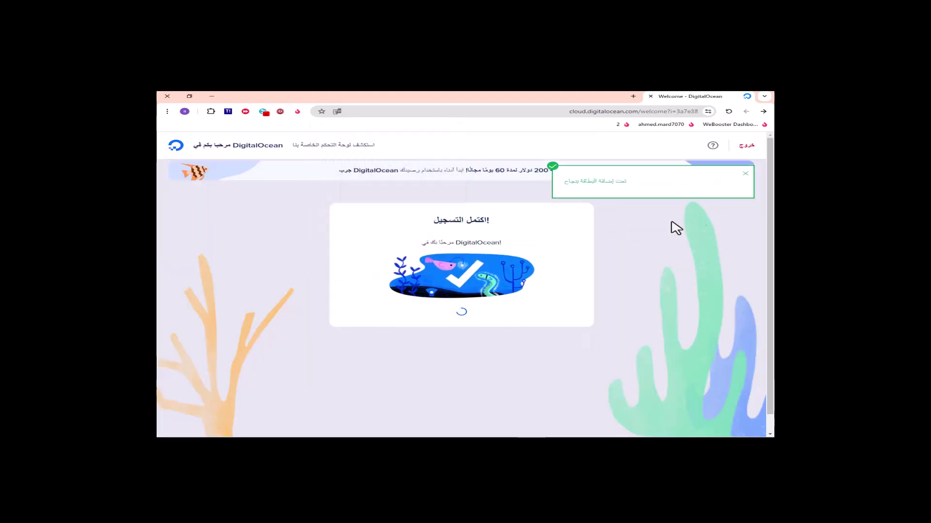
click(745, 173)
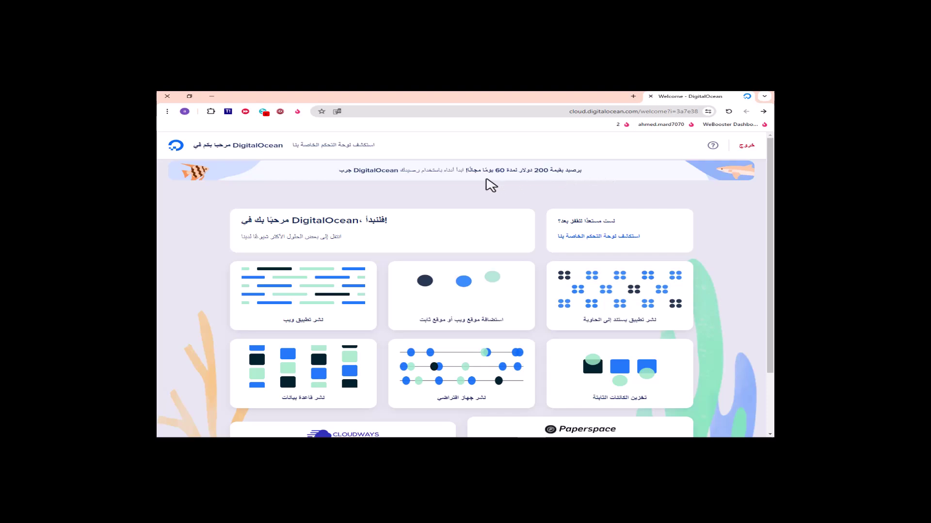
scroll(455, 192, down, 3)
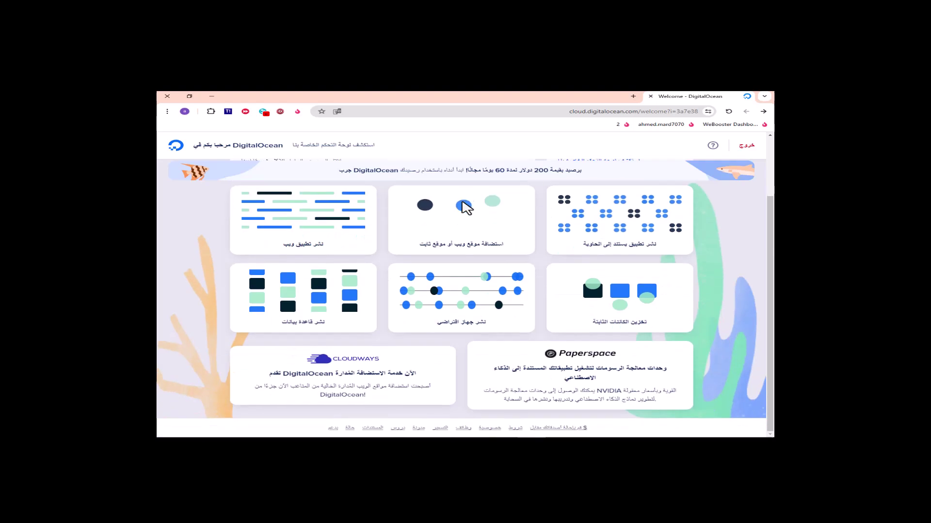
scroll(555, 259, up, 3)
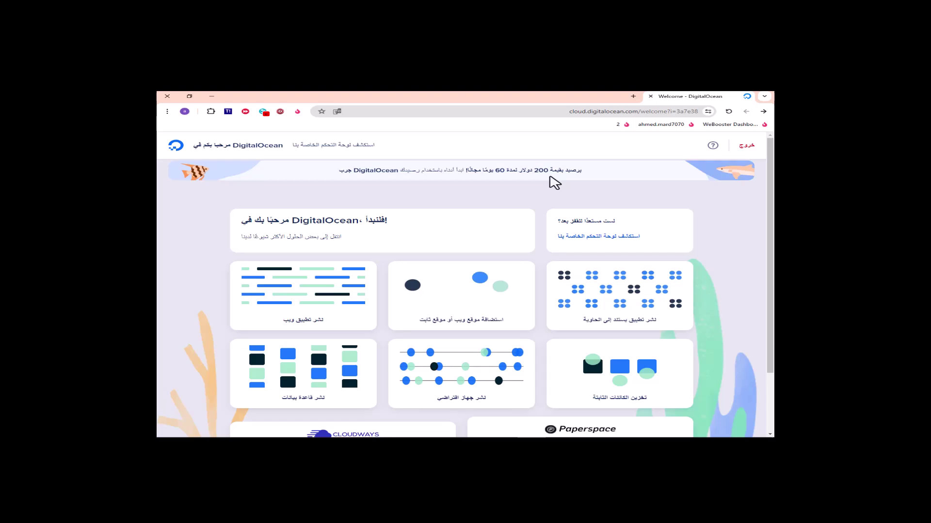
scroll(405, 199, down, 2)
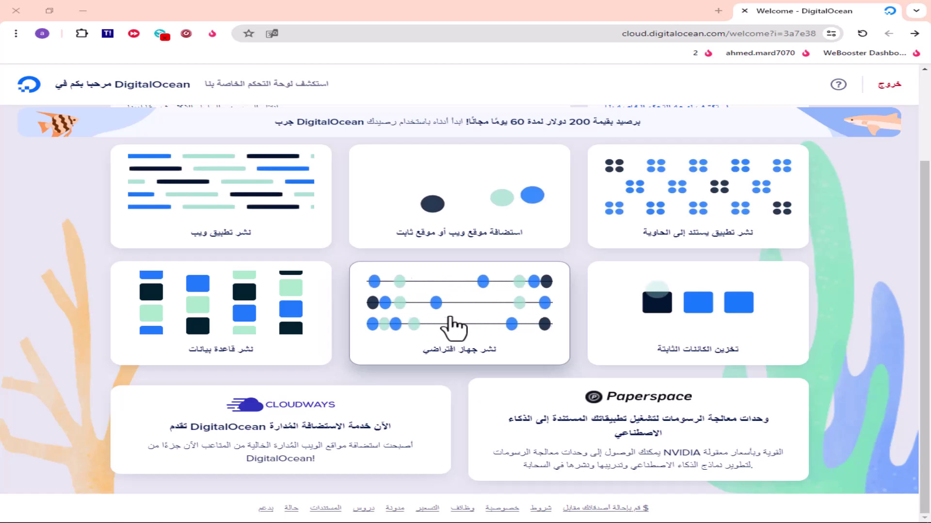
Start a new virtual machine in the New York region and scroll to the image section
click(453, 326)
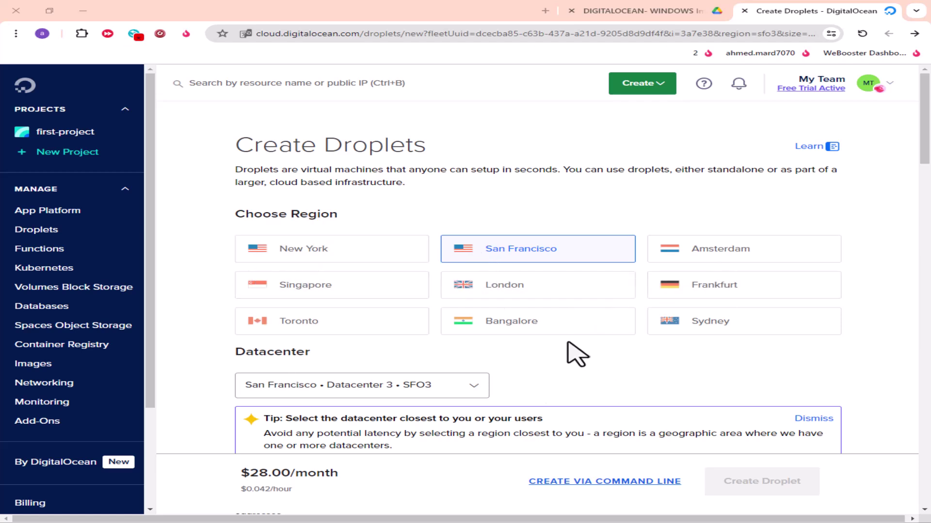
click(290, 260)
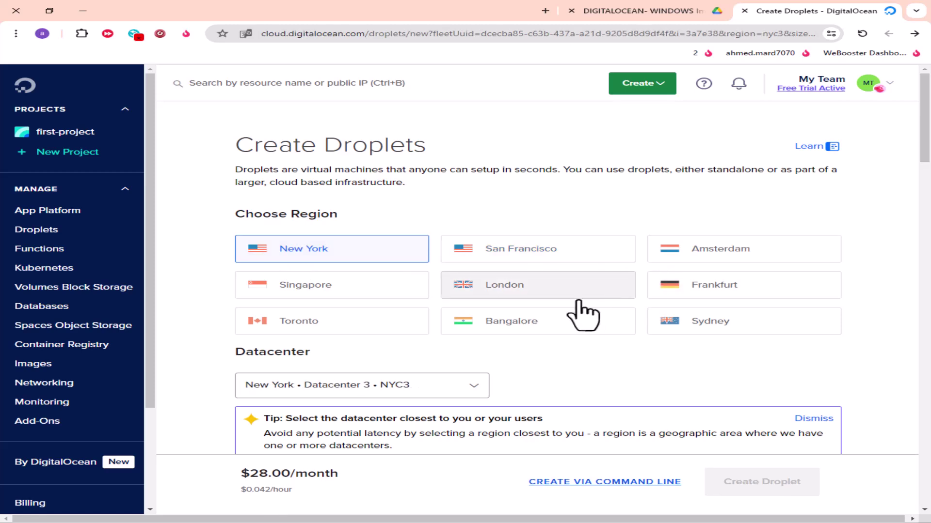
scroll(591, 270, down, 3)
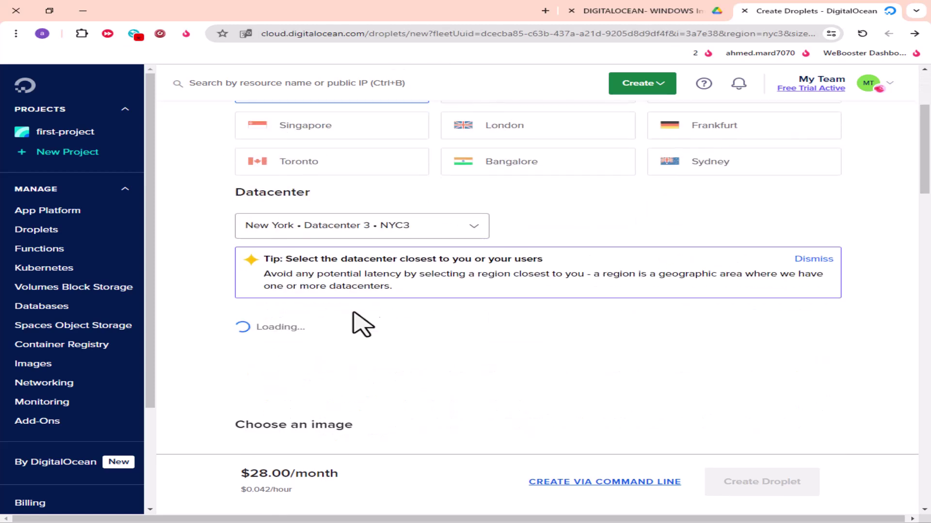
scroll(415, 270, down, 3)
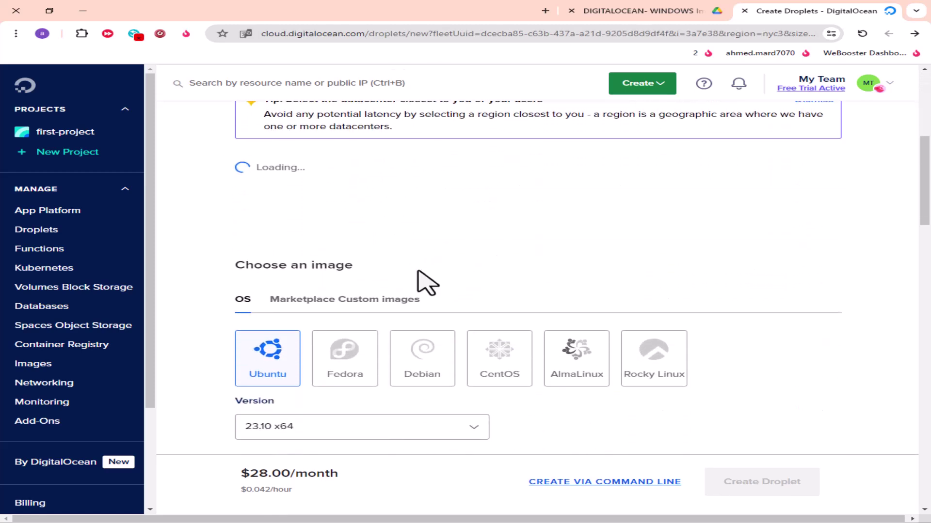
scroll(470, 262, down, 1)
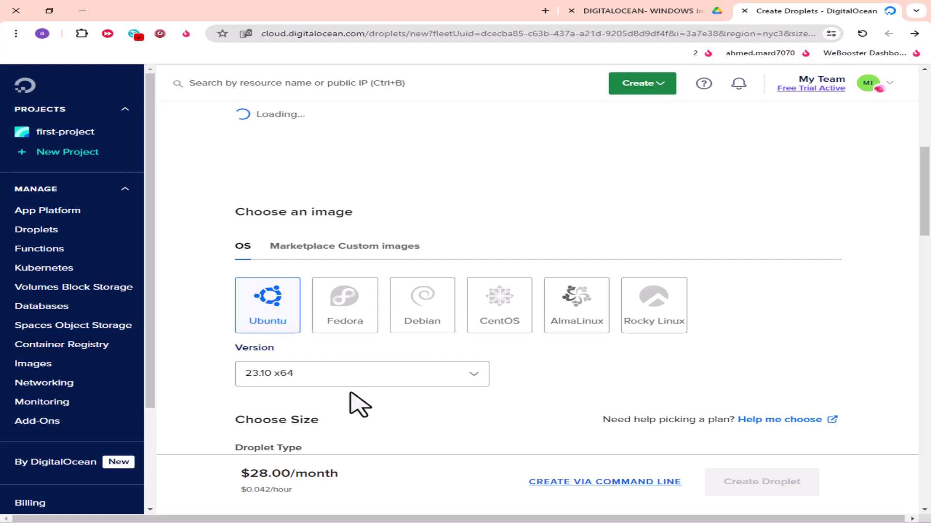
scroll(354, 402, down, 2)
Choose the Premium Intel $64/mo plan with 8 GB RAM and 4 CPUs
scroll(357, 410, down, 3)
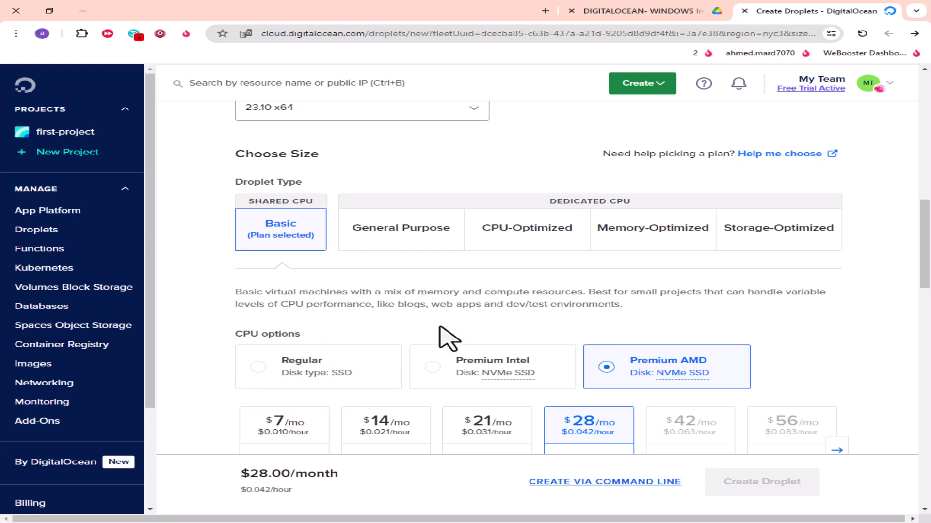
scroll(426, 338, down, 2)
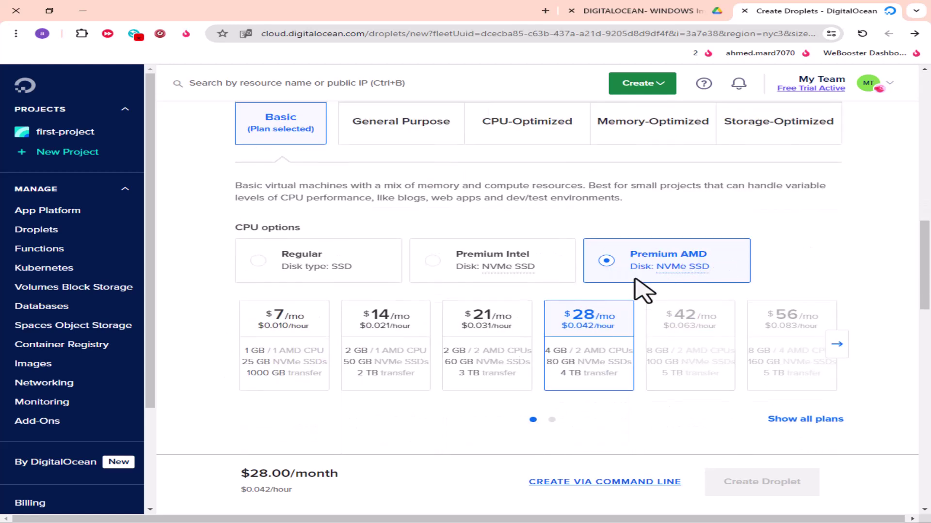
click(429, 267)
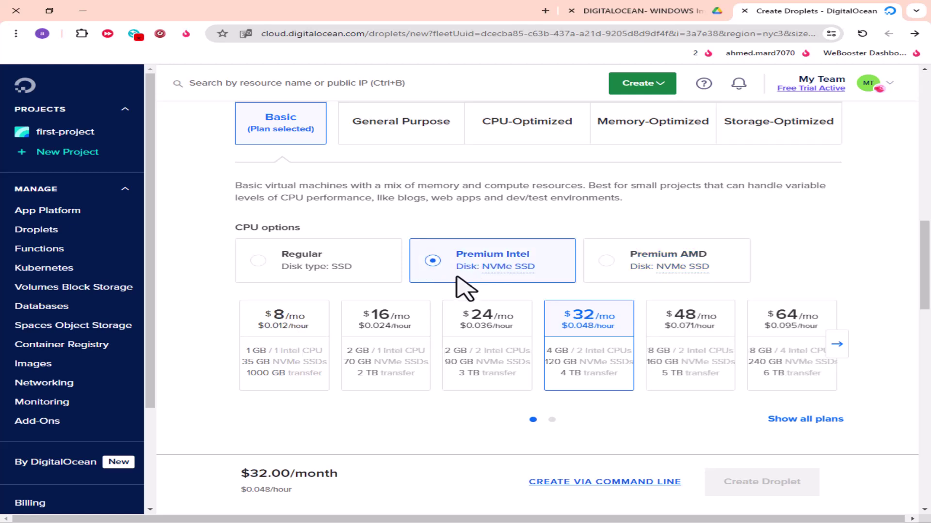
click(836, 344)
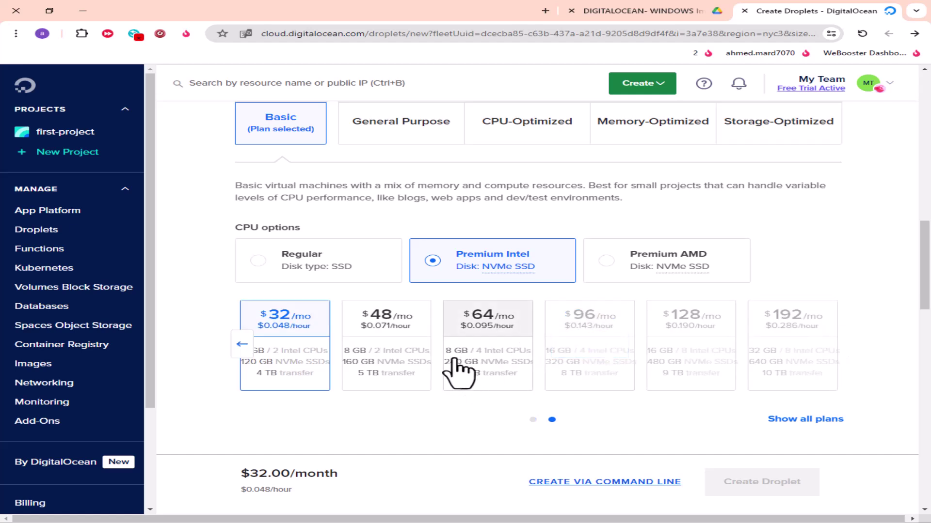
click(487, 316)
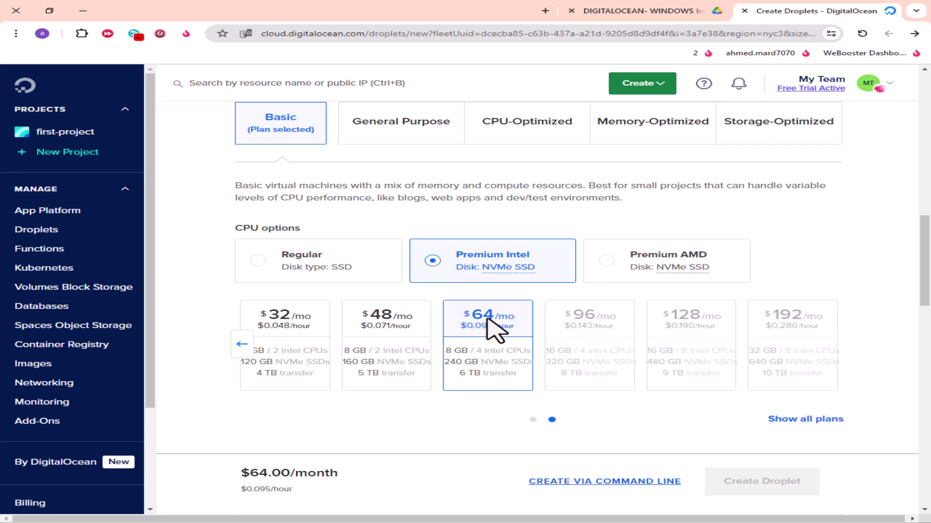
scroll(475, 330, down, 2)
scroll(477, 327, down, 3)
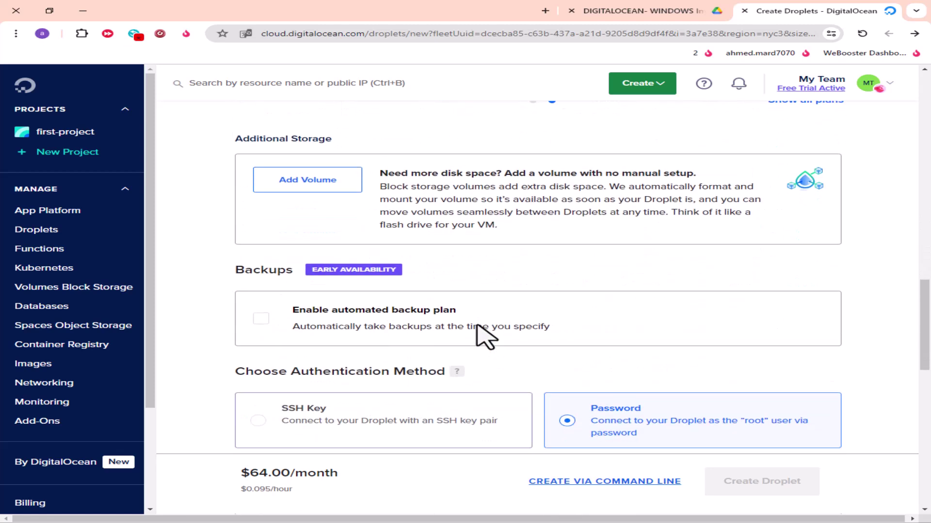
Use password authentication and enter a root password for the droplet
scroll(485, 337, down, 1)
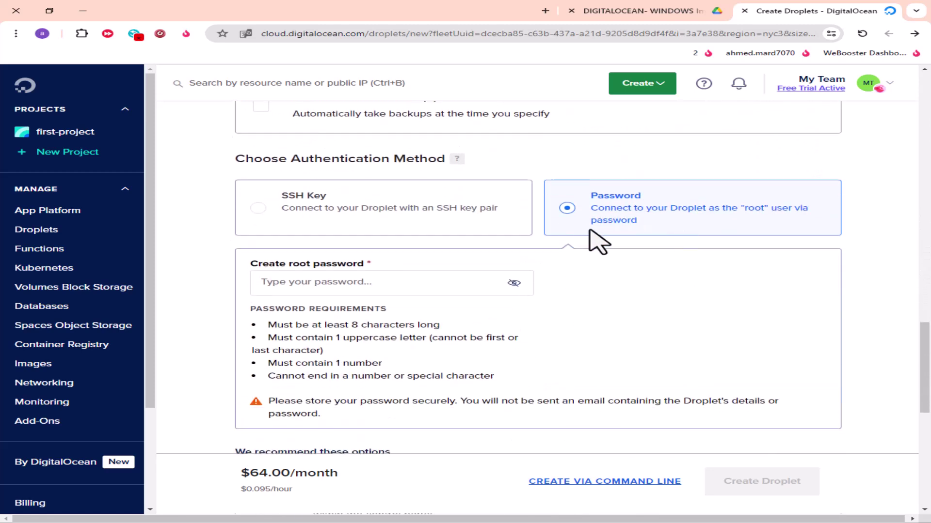
click(326, 289)
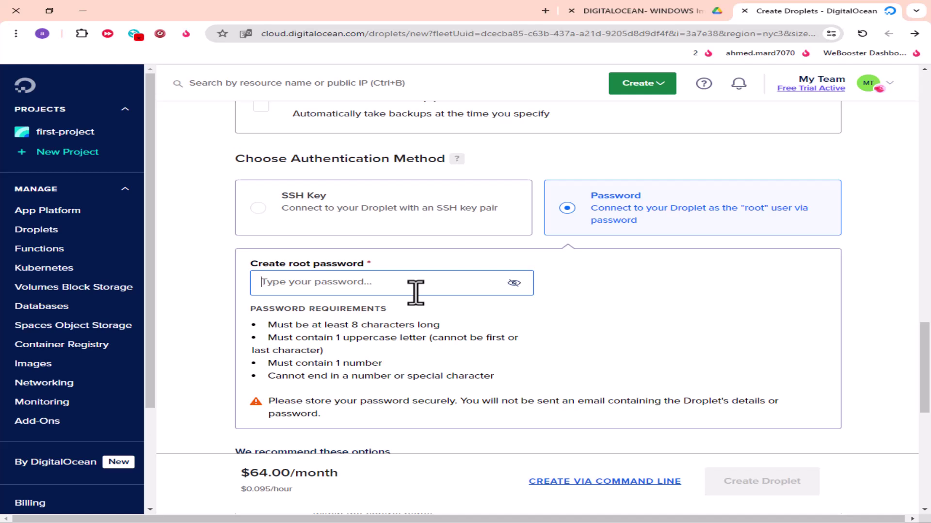
text(ah)
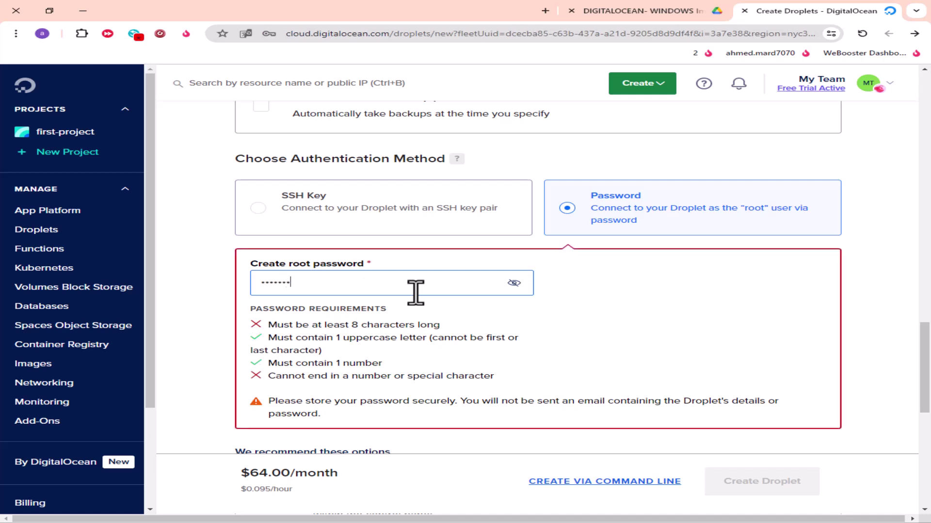
text(xxxxxxxxx)
Change the droplet's hostname to WINDOWS-10-8G
scroll(425, 307, down, 2)
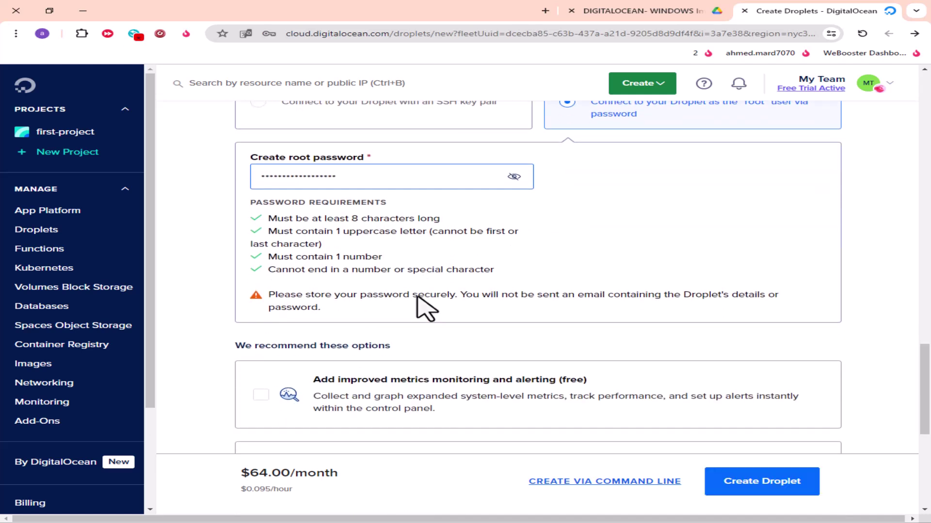
scroll(412, 323, down, 4)
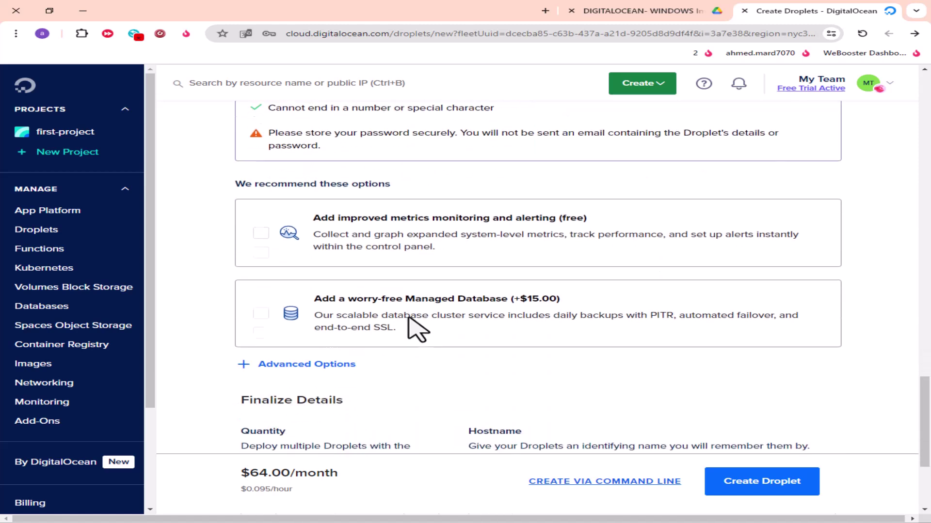
scroll(415, 333, down, 2)
triple_click(484, 329)
key(BackSpace)
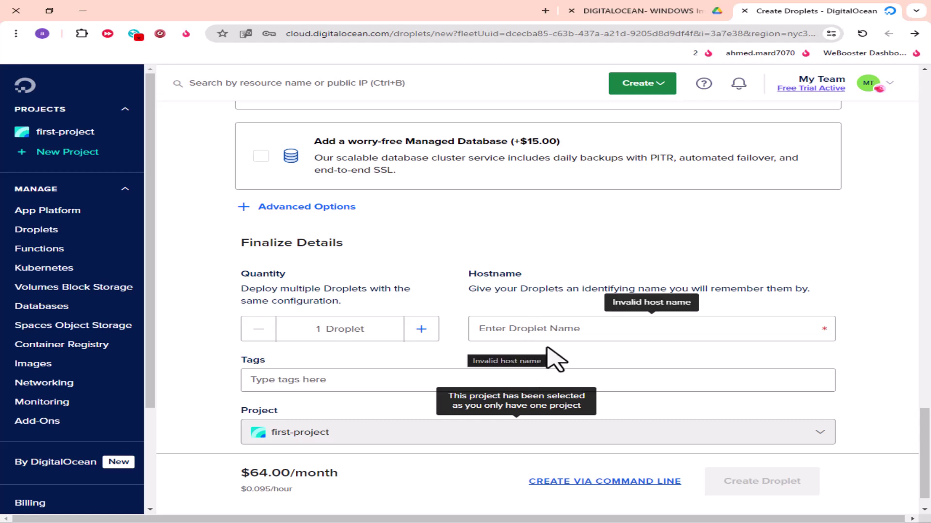
text(WINDOWS-108)
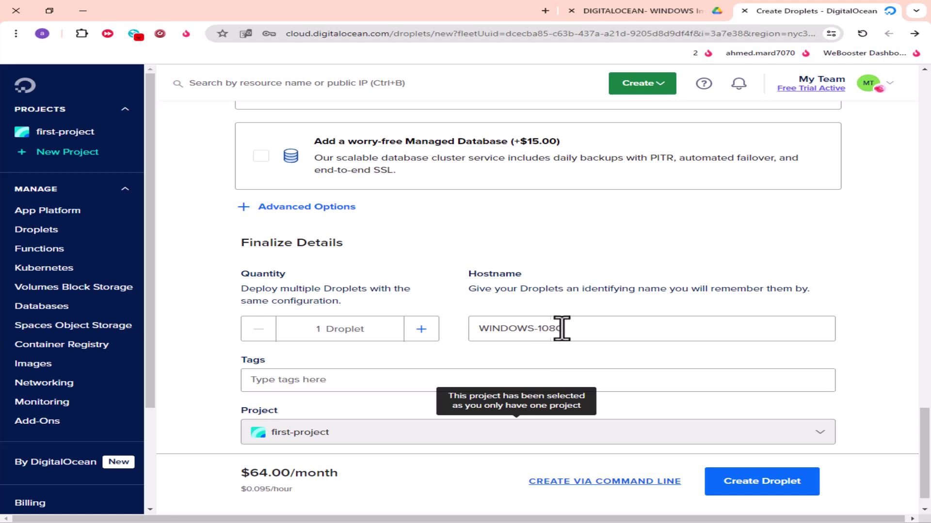
click(552, 330)
text(-)
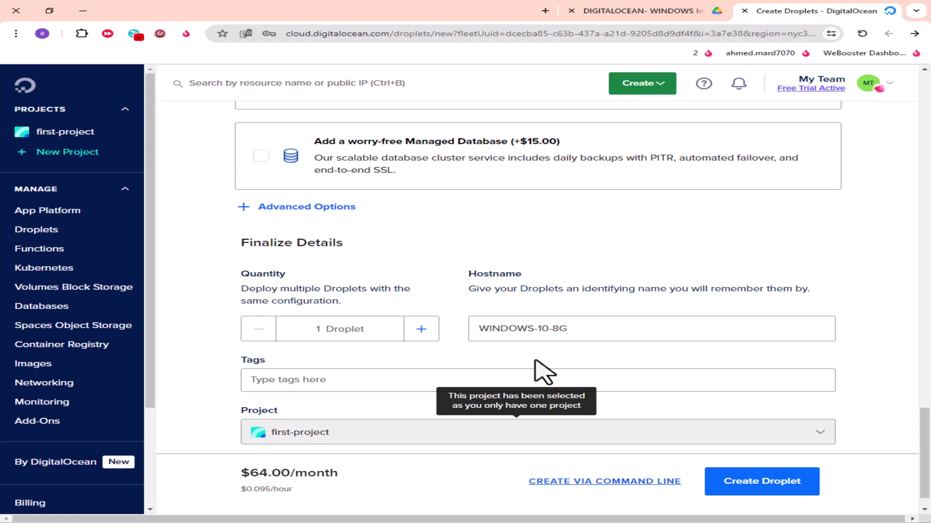
scroll(531, 368, down, 1)
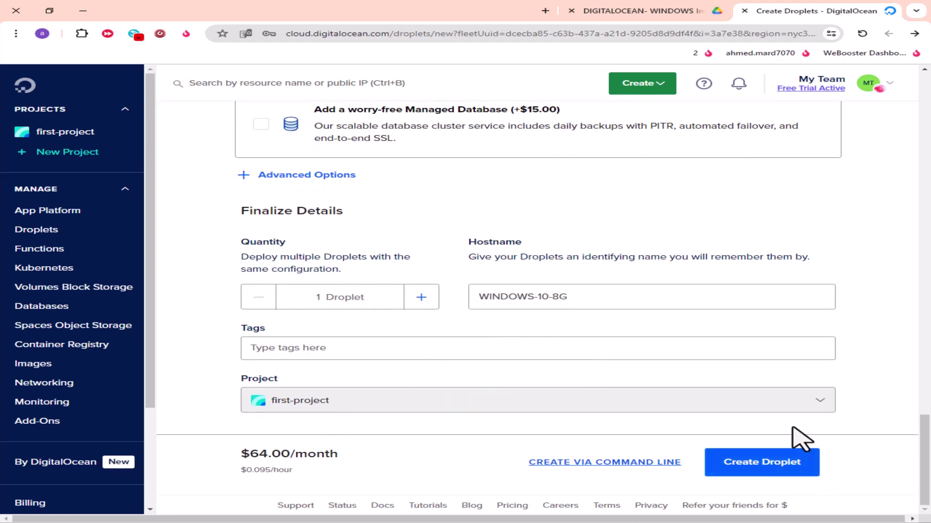
Create the WINDOWS-10-8G droplet and open its overview page
click(766, 477)
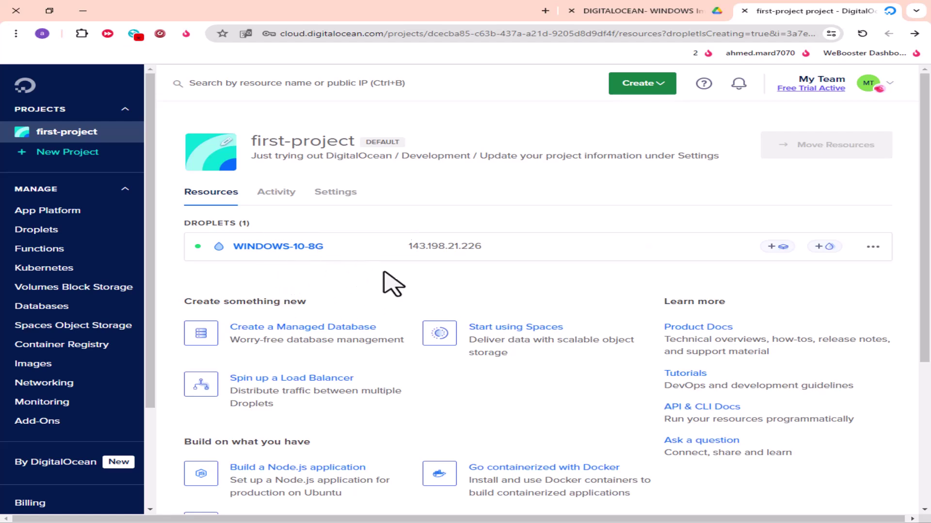
click(279, 244)
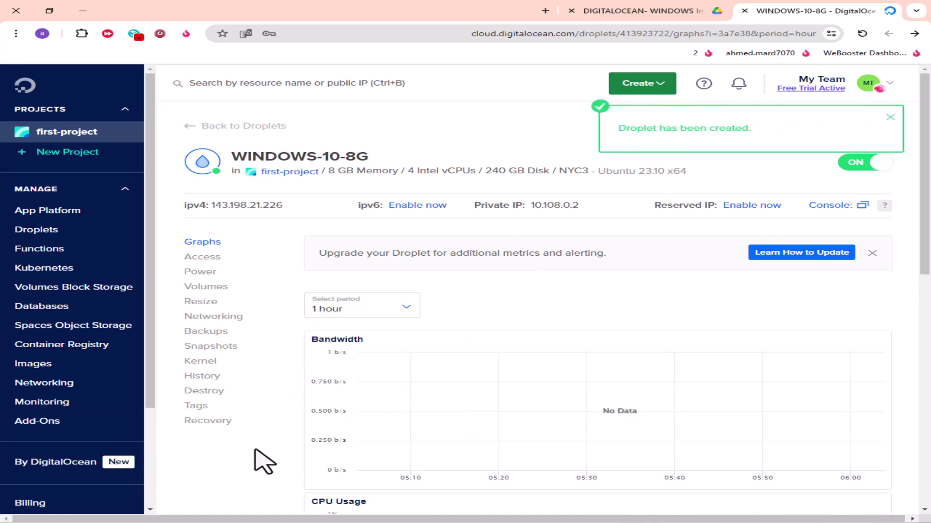
Power-cycle WINDOWS-10-8G to boot from the Recovery ISO, then open its Access page
click(213, 422)
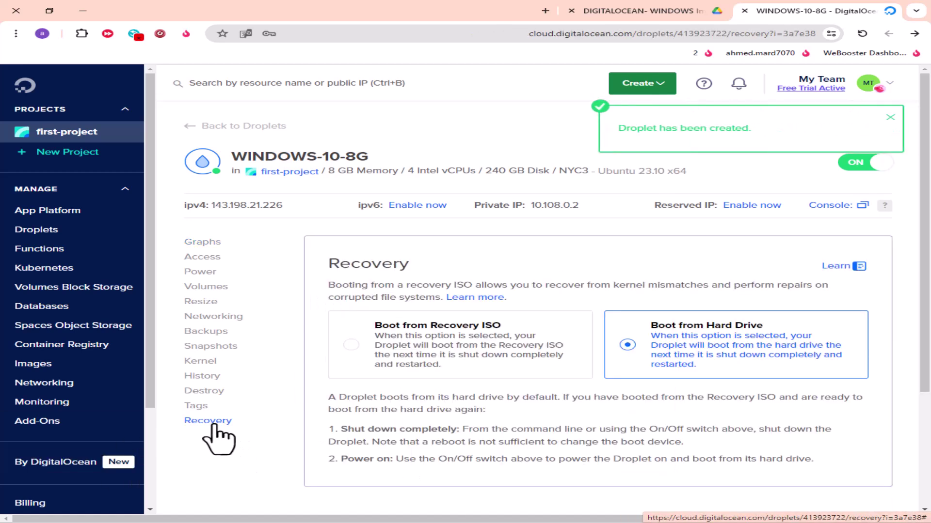
click(863, 165)
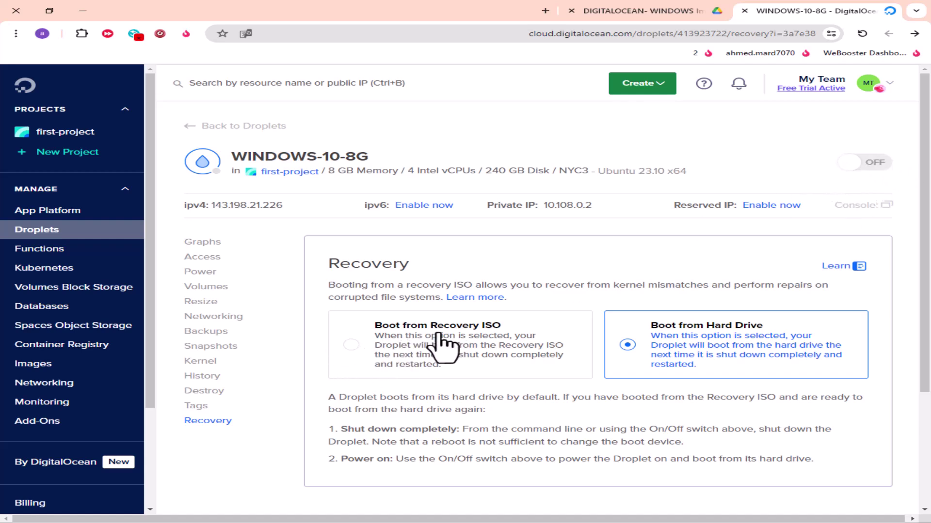
click(349, 345)
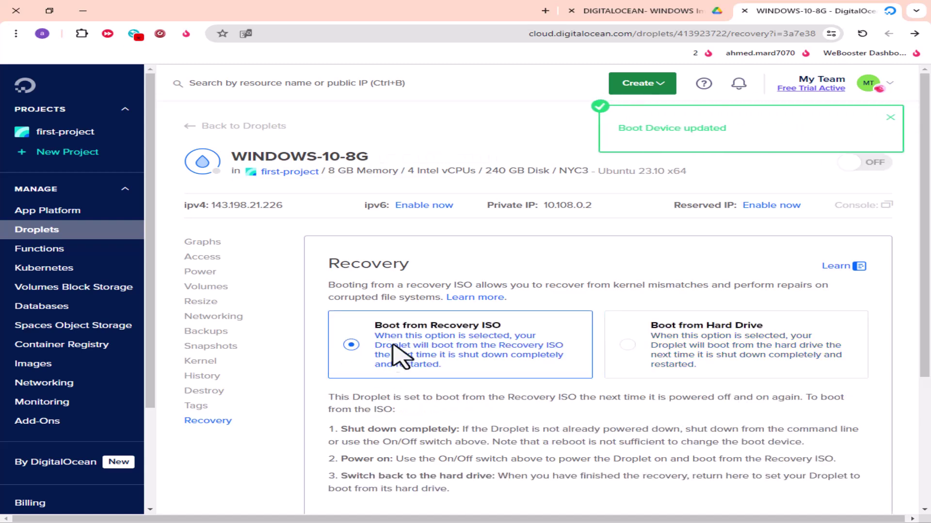
click(868, 169)
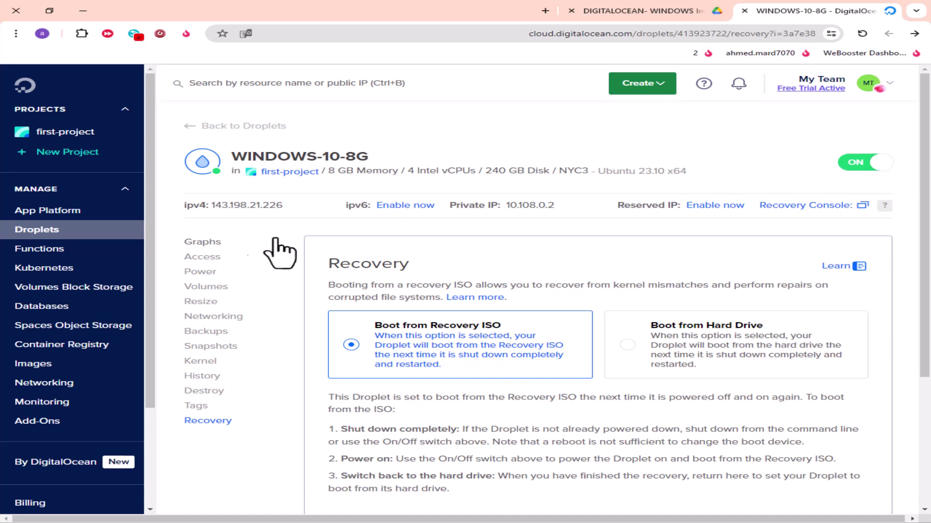
click(209, 257)
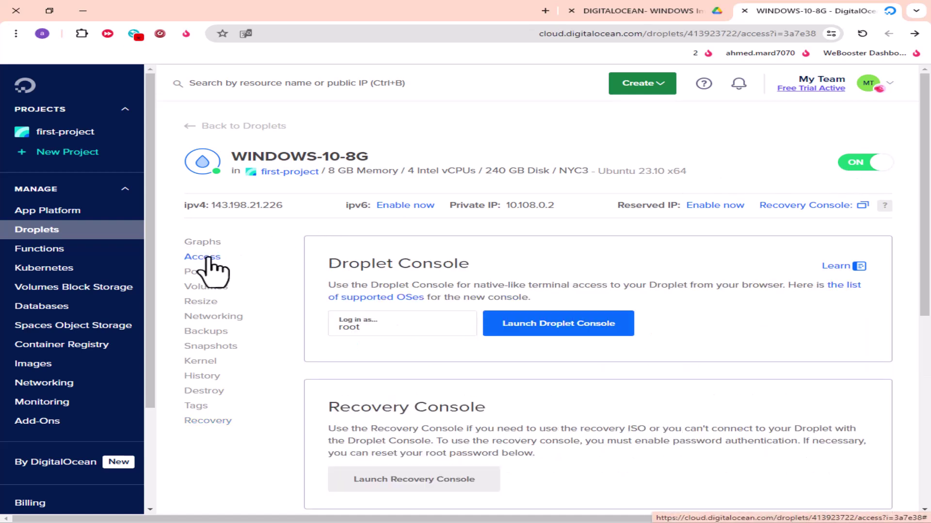
Launch the recovery console and enter option 6, the interactive shell
click(816, 213)
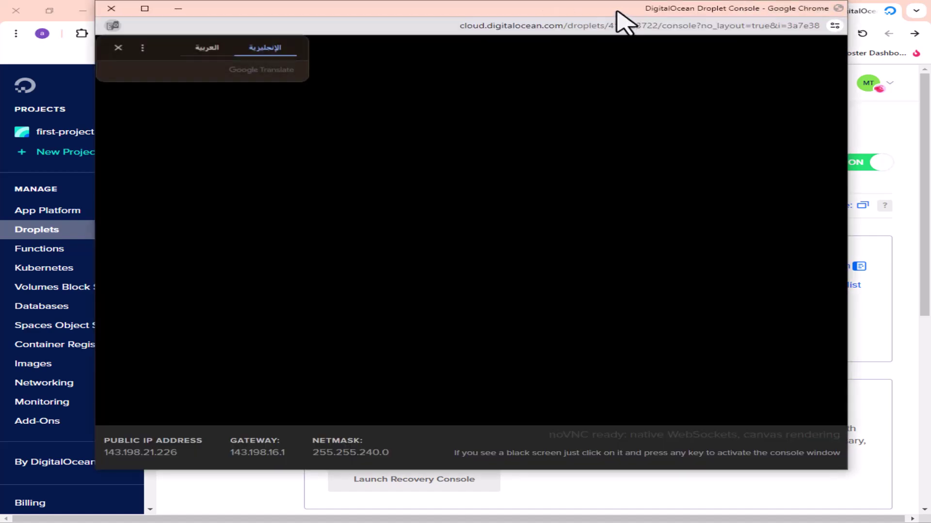
drag(621, 22, 661, 61)
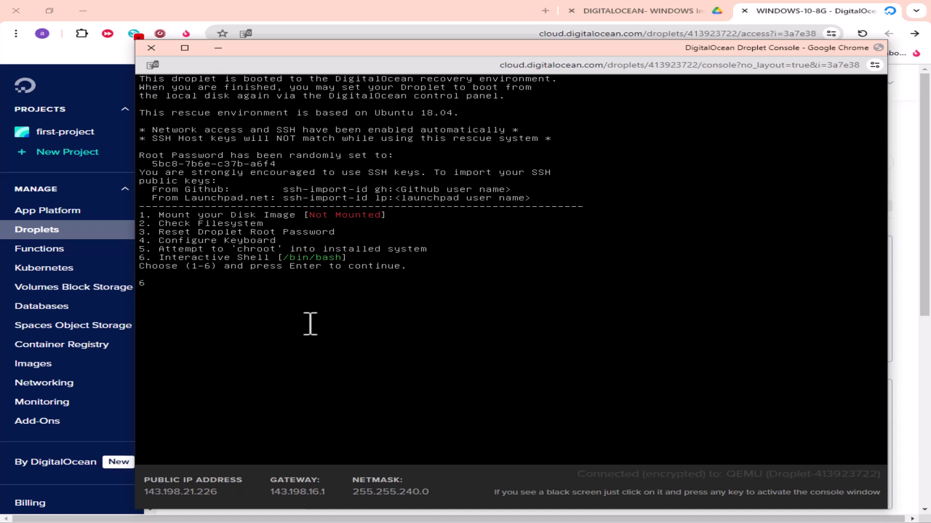
key(Return)
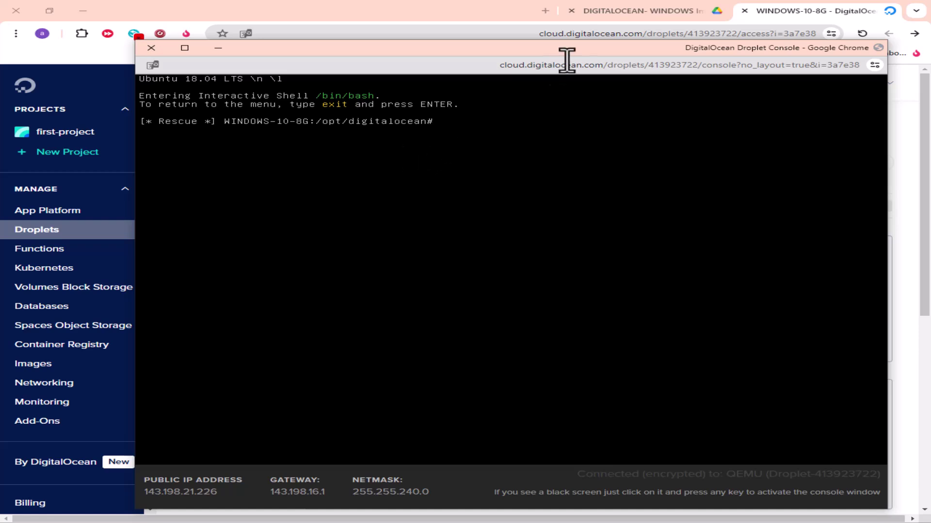
Reload the Windows image URL text file in Drive and select the Windows 10 wget command
click(622, 13)
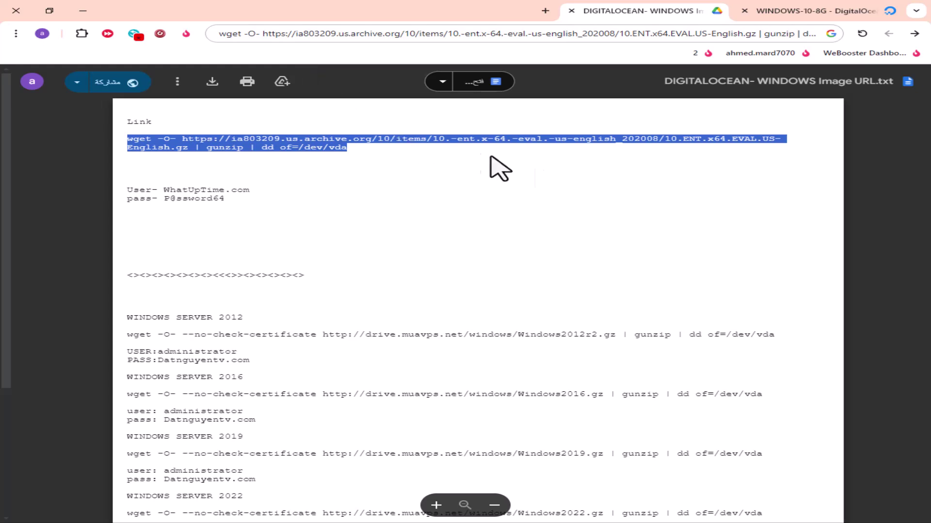
click(862, 34)
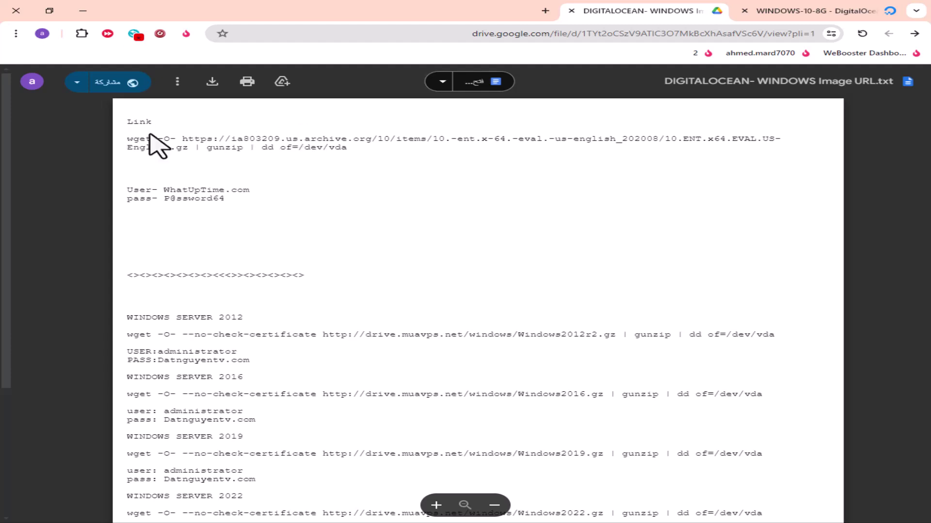
drag(390, 160, 127, 141)
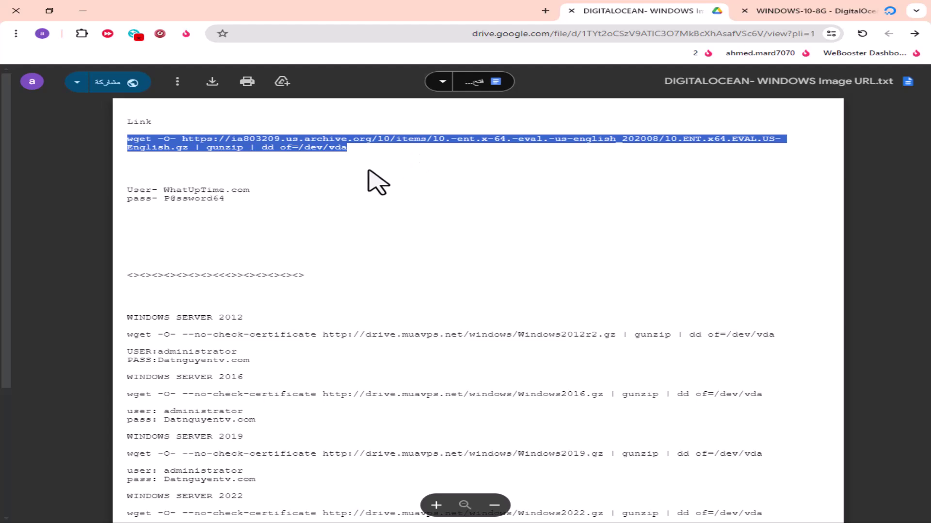
scroll(378, 183, down, 3)
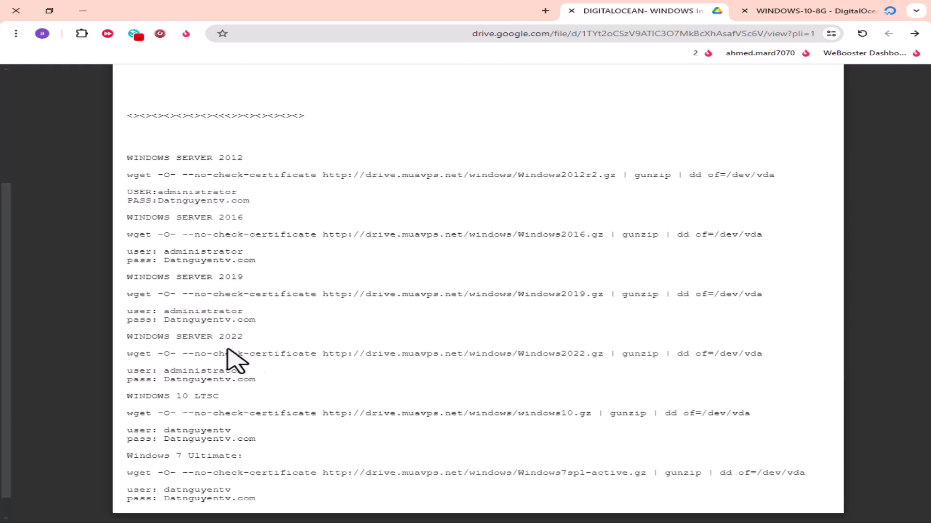
scroll(242, 460, down, 1)
scroll(221, 453, down, 1)
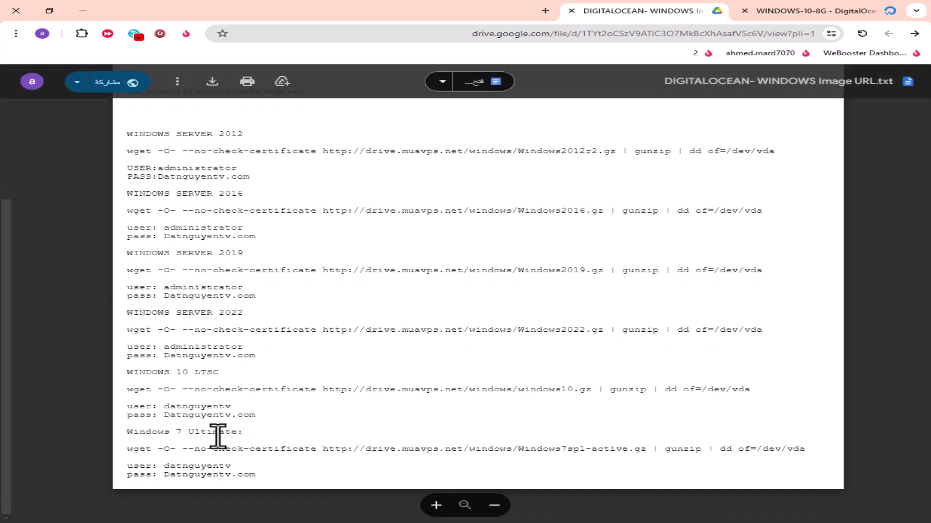
scroll(218, 436, up, 3)
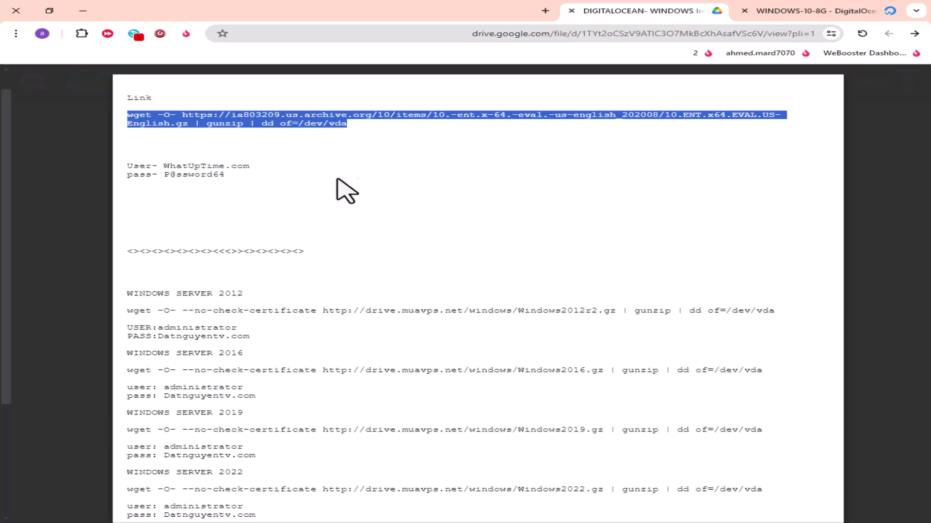
scroll(291, 166, up, 1)
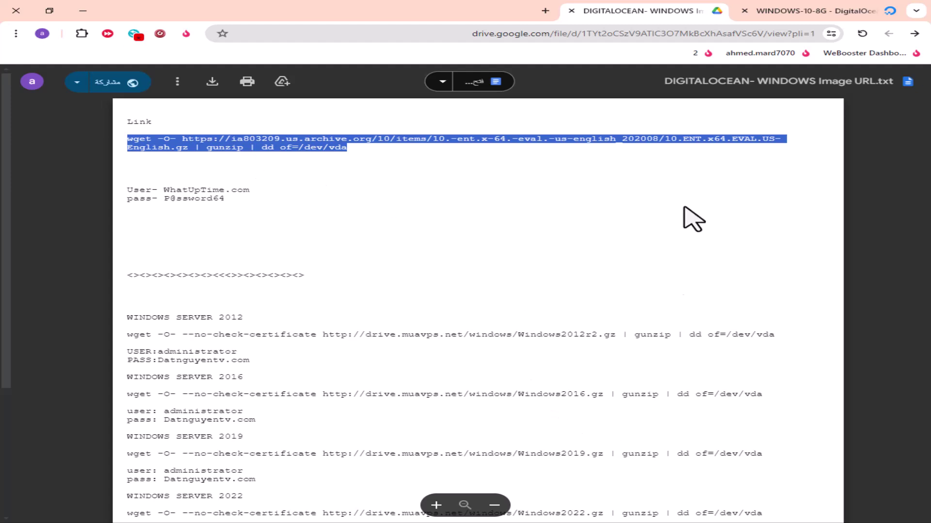
Paste and run the Windows 10 wget command in the recovery shell, writing the image to /dev/vda
key(alt+Tab)
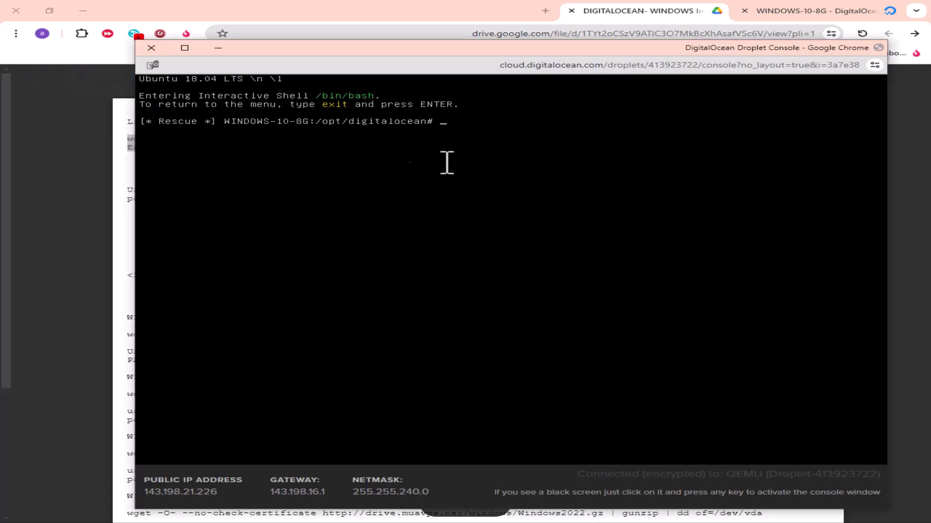
right_click(483, 142)
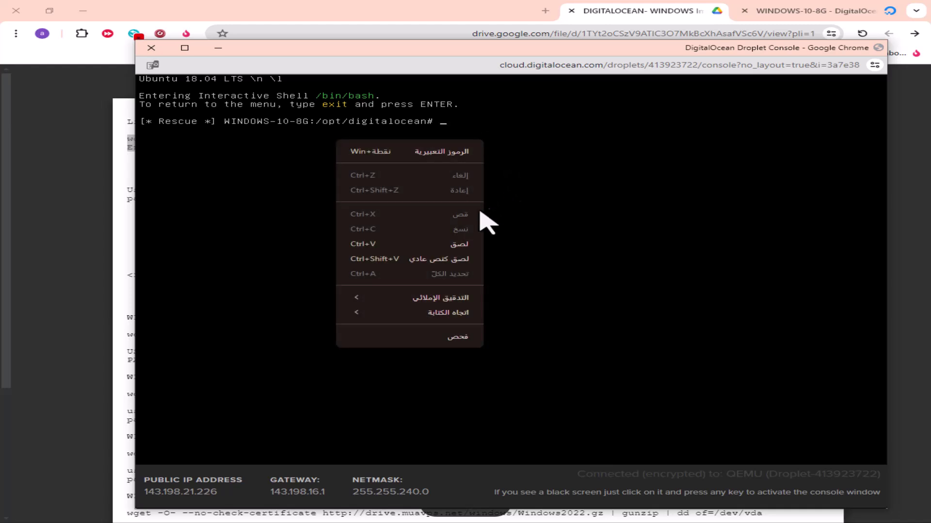
click(471, 245)
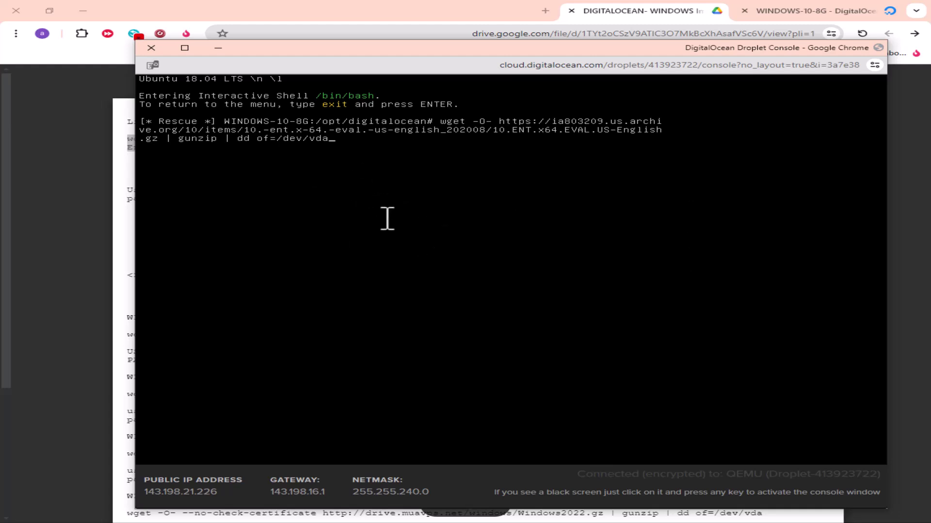
key(Return)
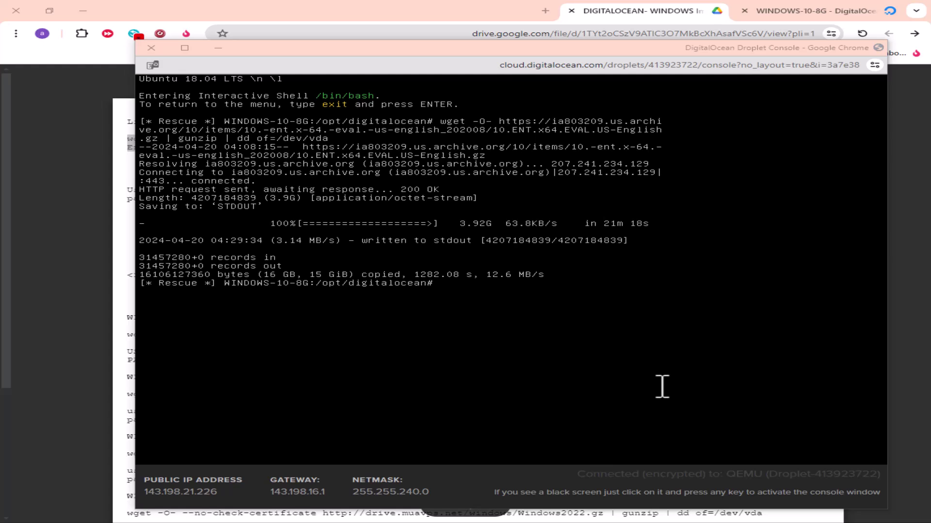
Close the recovery console and return to the droplet's control page
click(158, 50)
click(158, 49)
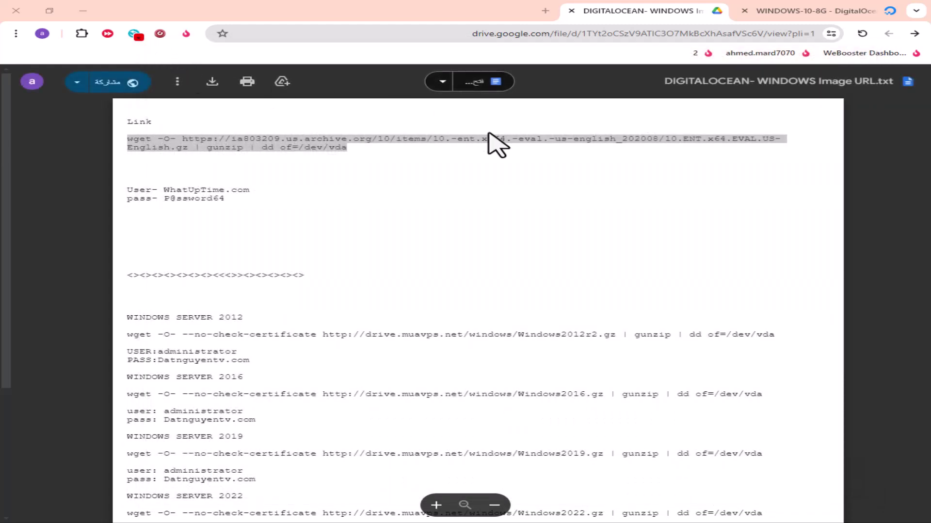
click(803, 13)
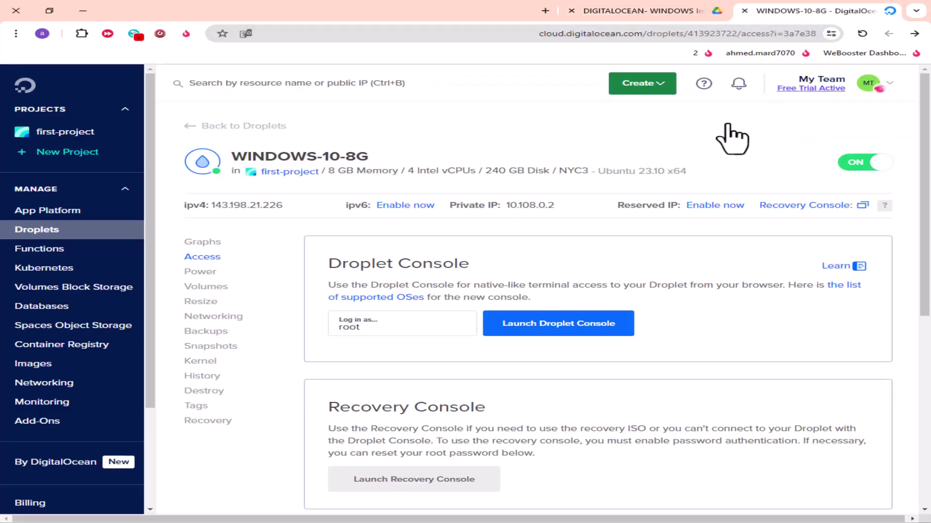
Power-cycle the droplet to boot from its hard drive, then open its Access page
click(221, 429)
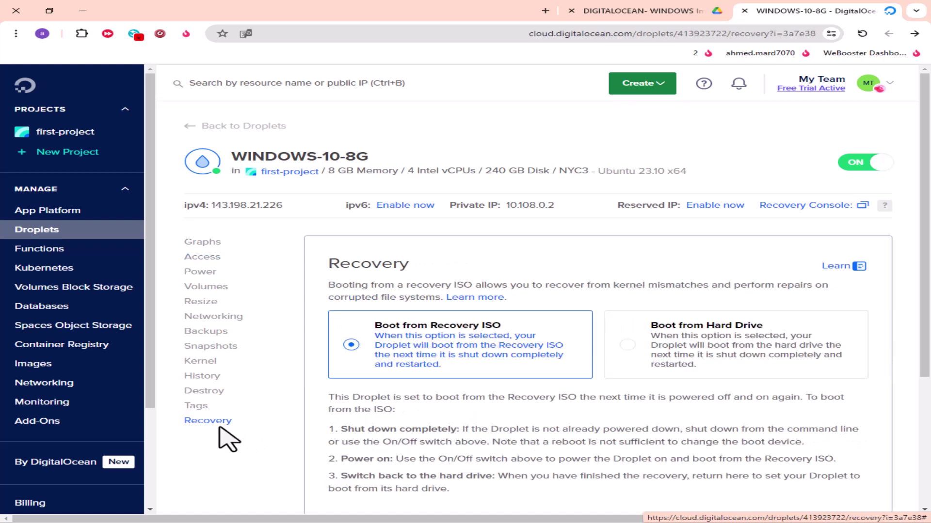
click(859, 165)
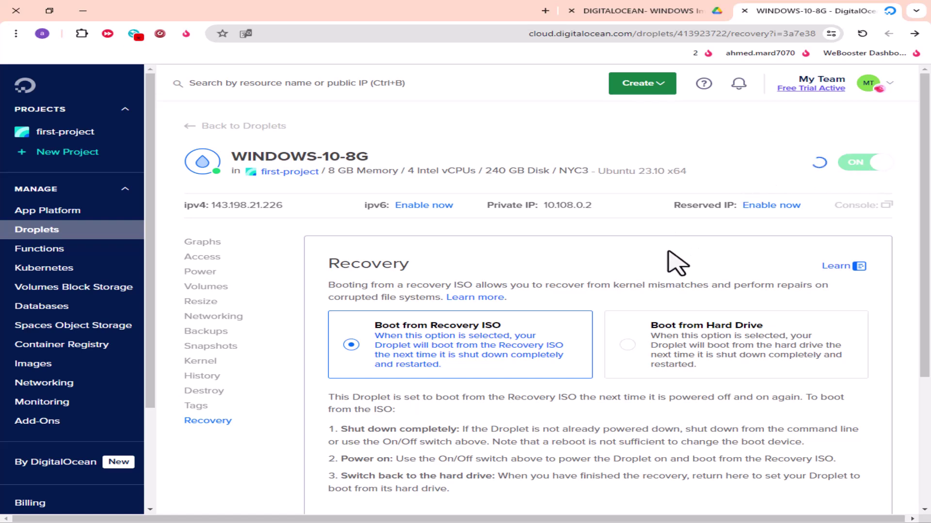
click(638, 346)
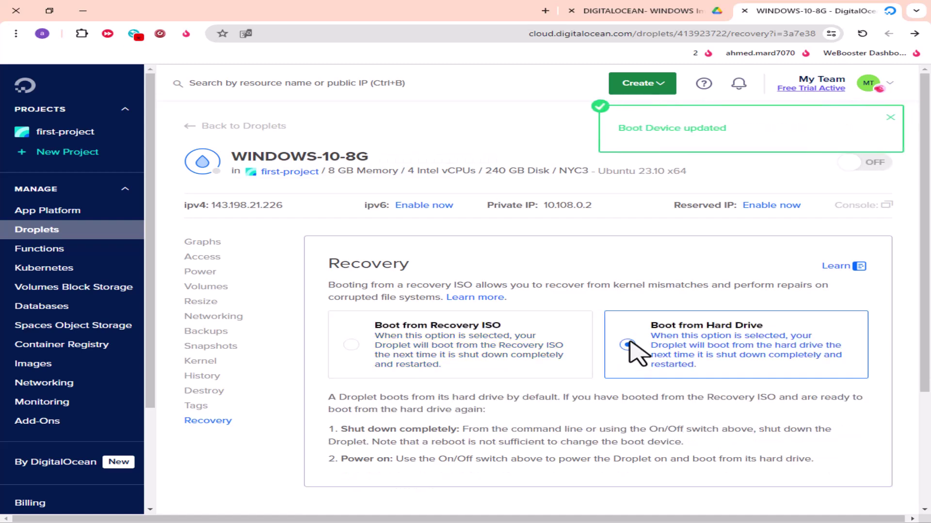
click(877, 167)
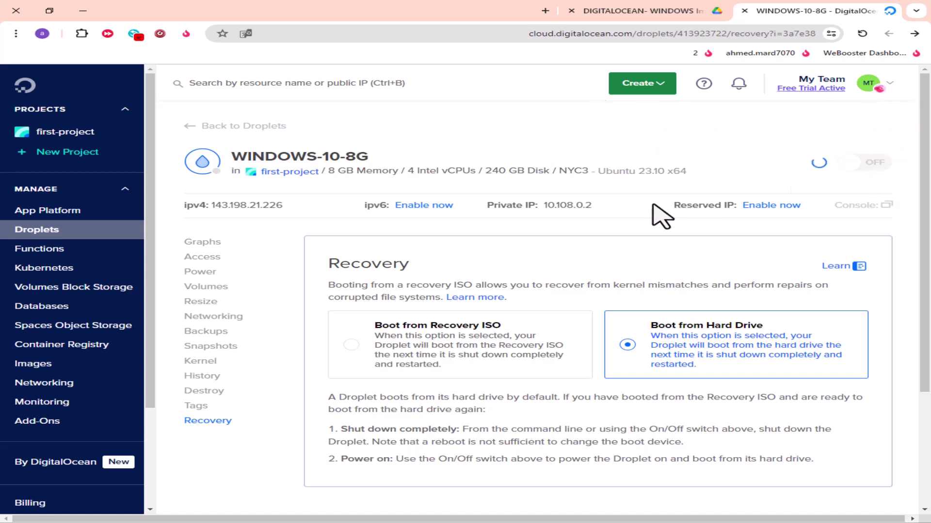
click(209, 259)
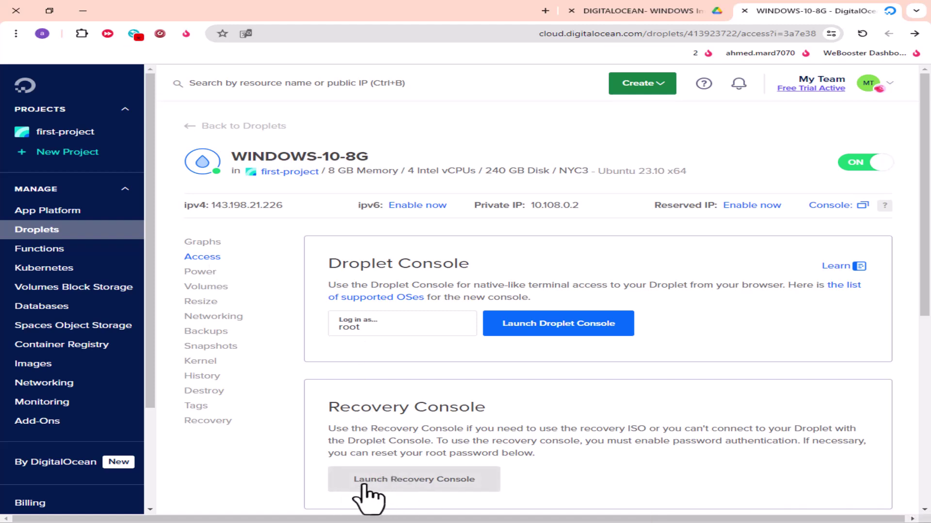
Launch the droplet's recovery console, dismiss the Translate bubble, and bring up the Windows password prompt
click(429, 486)
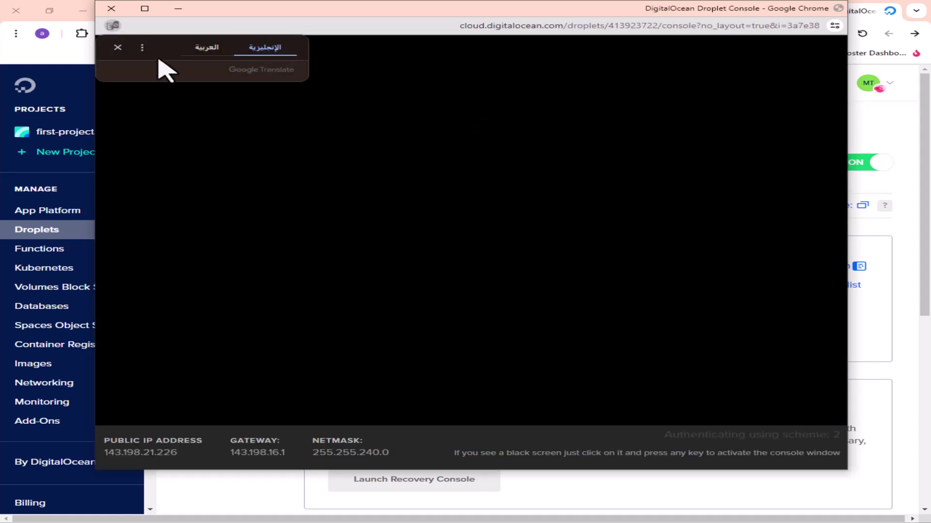
click(118, 45)
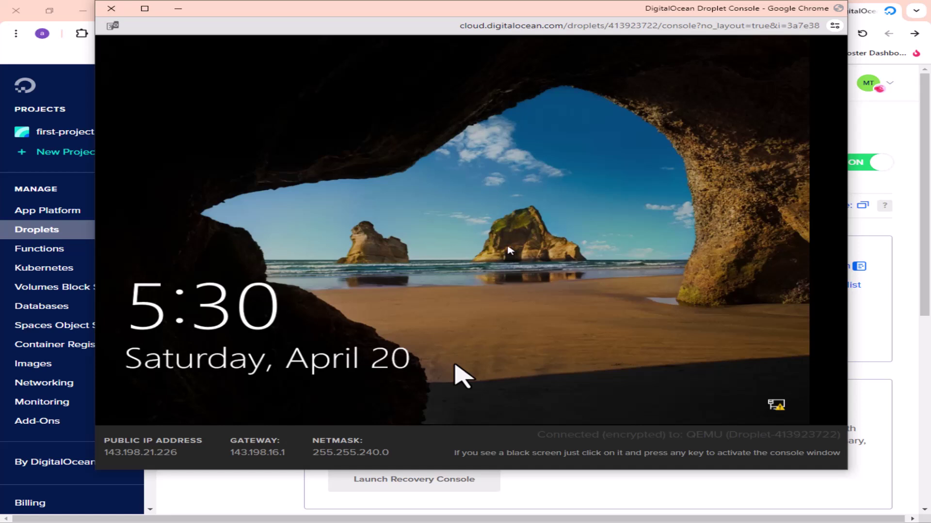
click(478, 193)
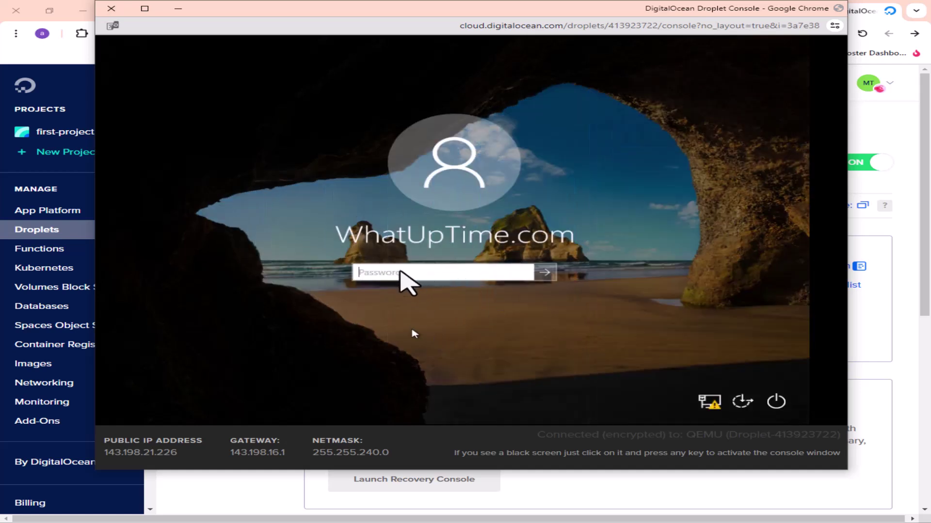
Select the Windows user password from the notes text file
drag(461, 14, 465, 74)
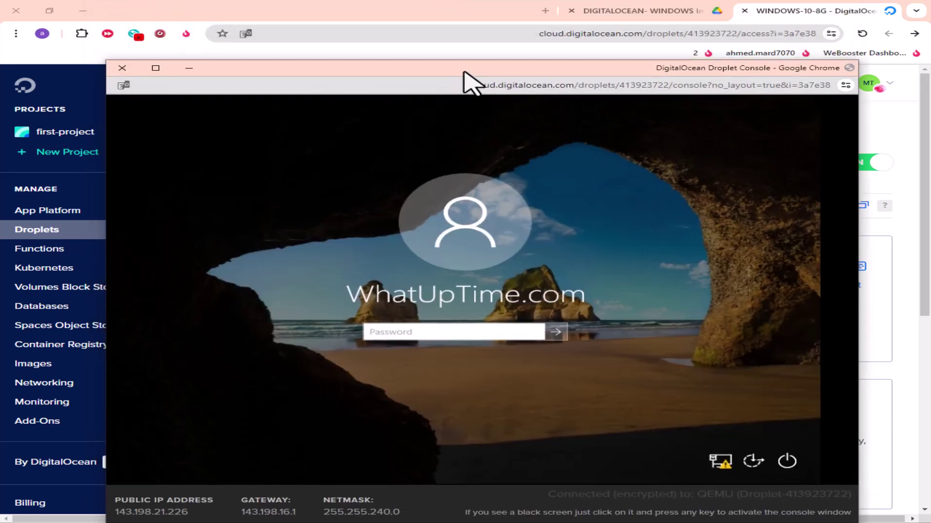
click(626, 11)
double_click(189, 199)
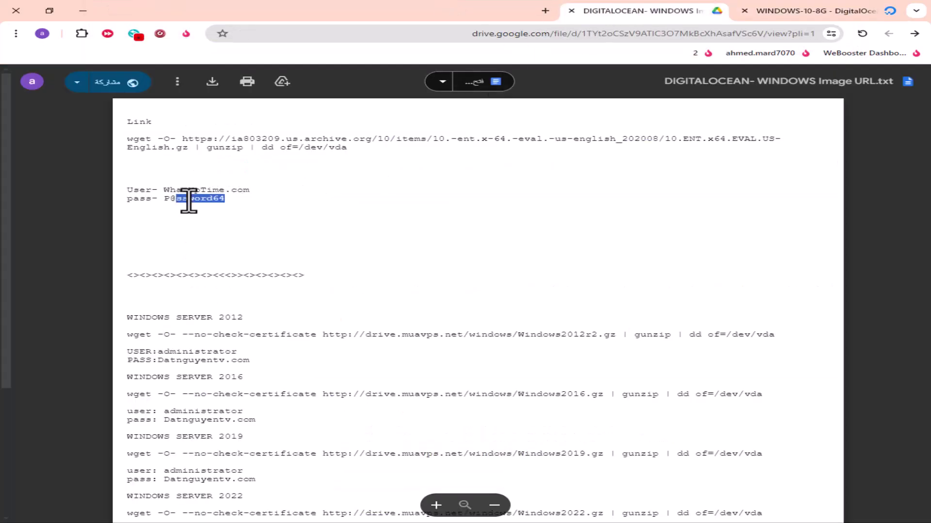
drag(162, 198, 225, 200)
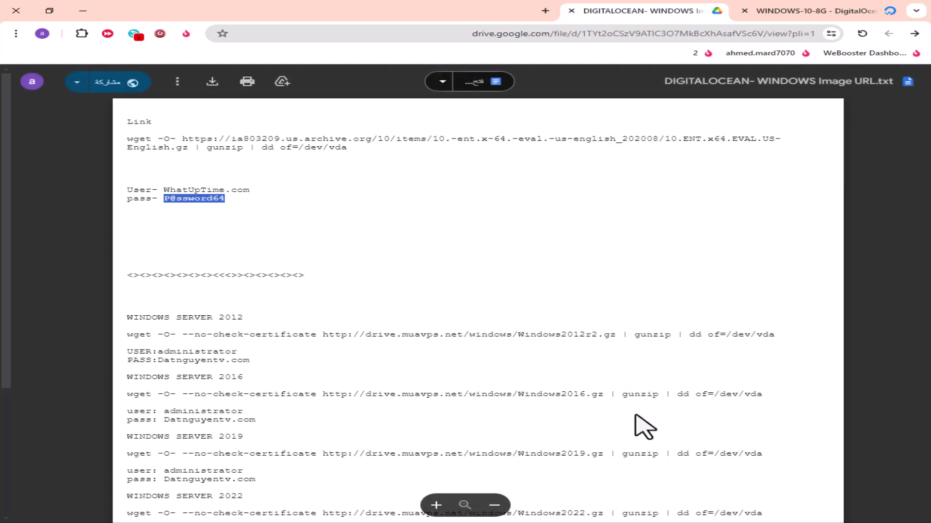
click(794, 12)
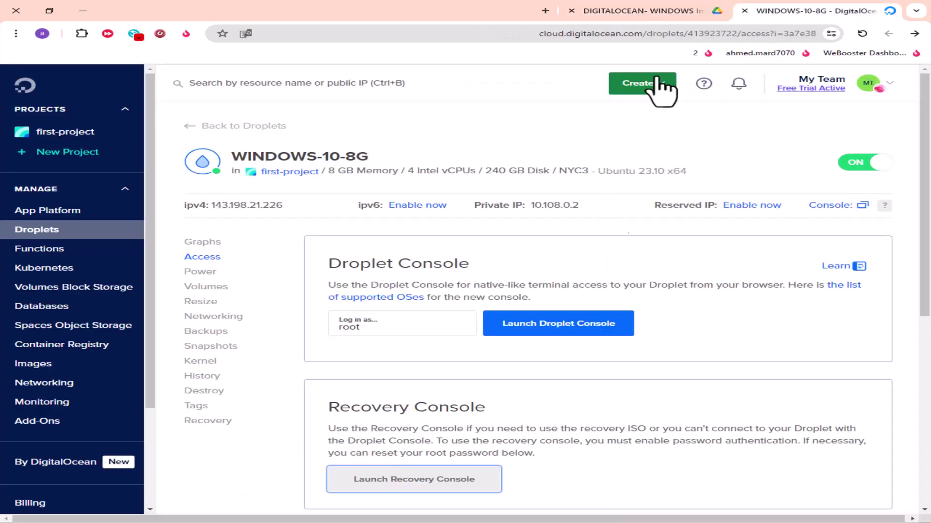
key(ctrl+Tab)
Enter the account password in the console to sign in to Windows 10
key(alt+Tab)
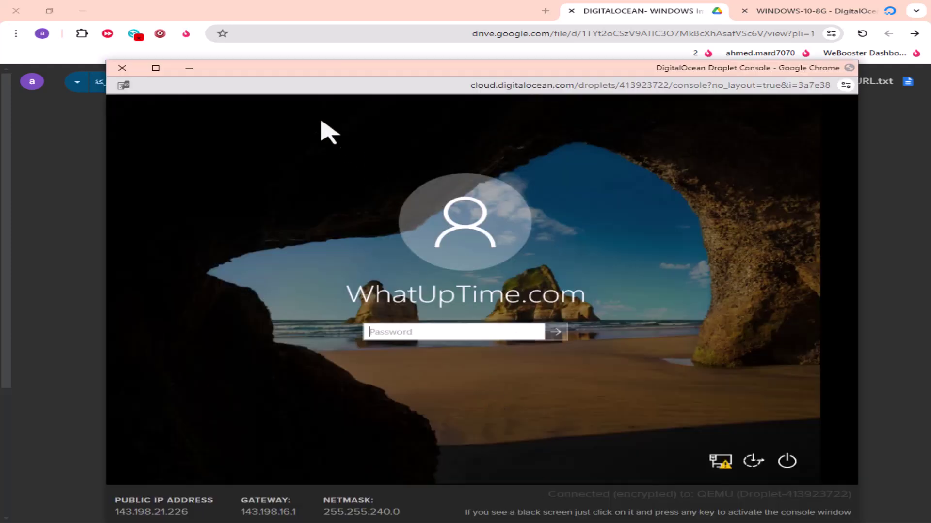
click(429, 340)
text(••)
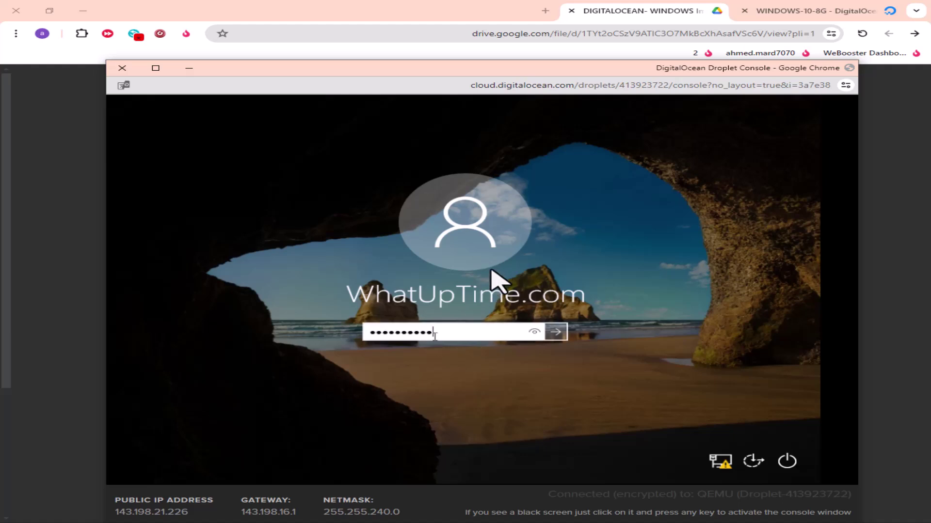
key(Return)
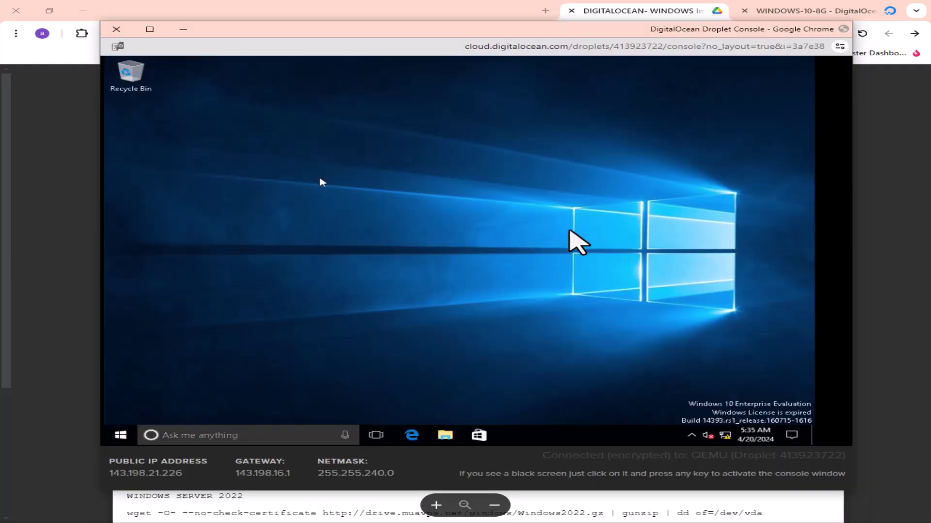
Enable the Computer and Network desktop icons via Personalize > Themes, then close Settings
right_click(604, 236)
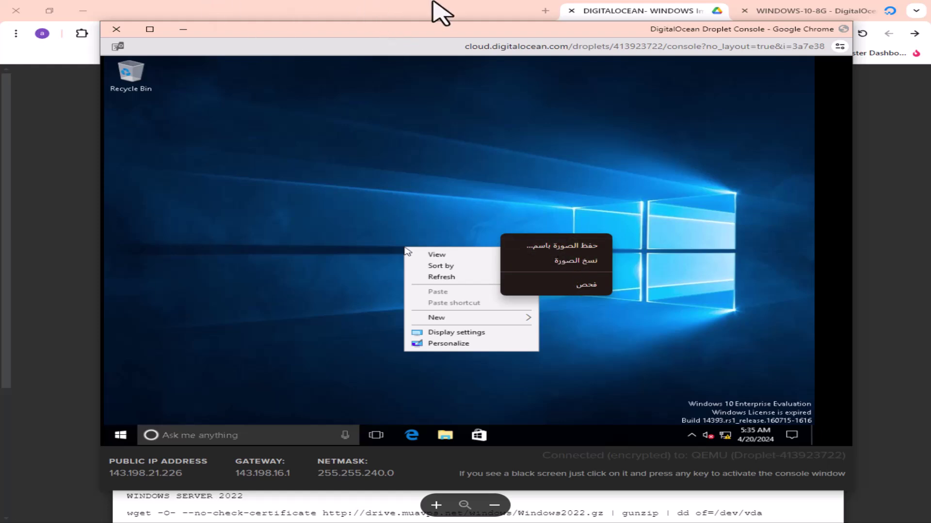
click(279, 9)
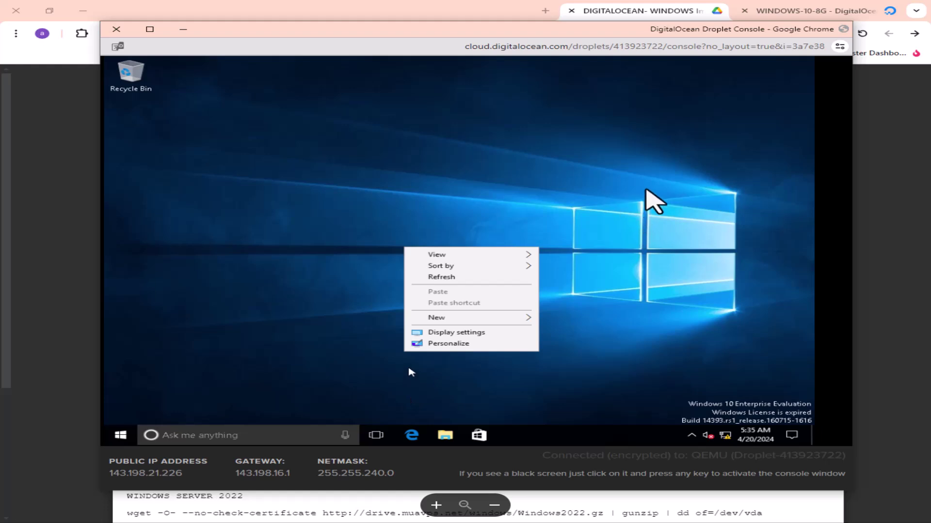
click(434, 344)
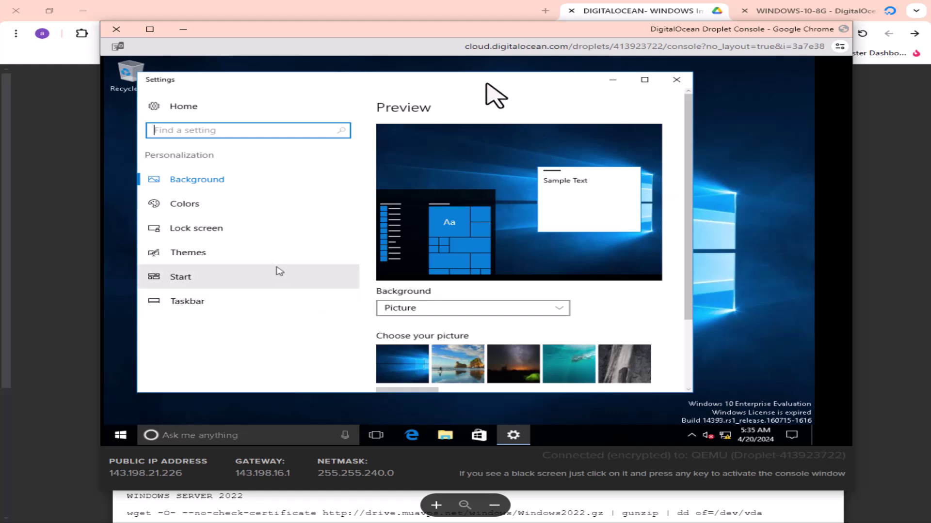
click(266, 265)
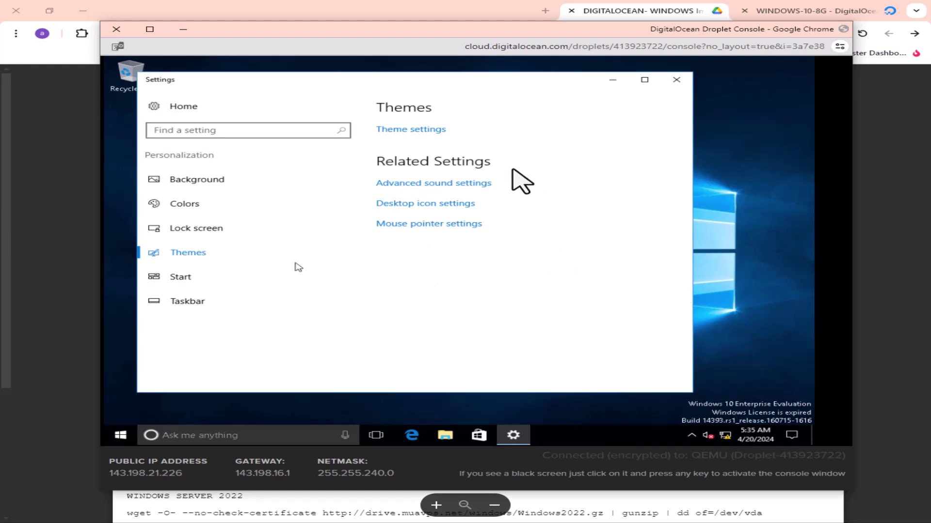
click(386, 205)
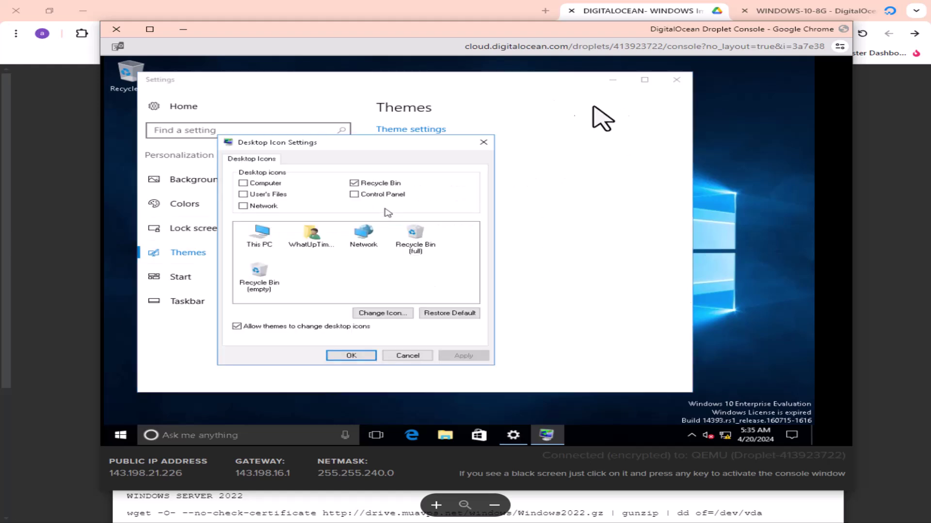
click(275, 186)
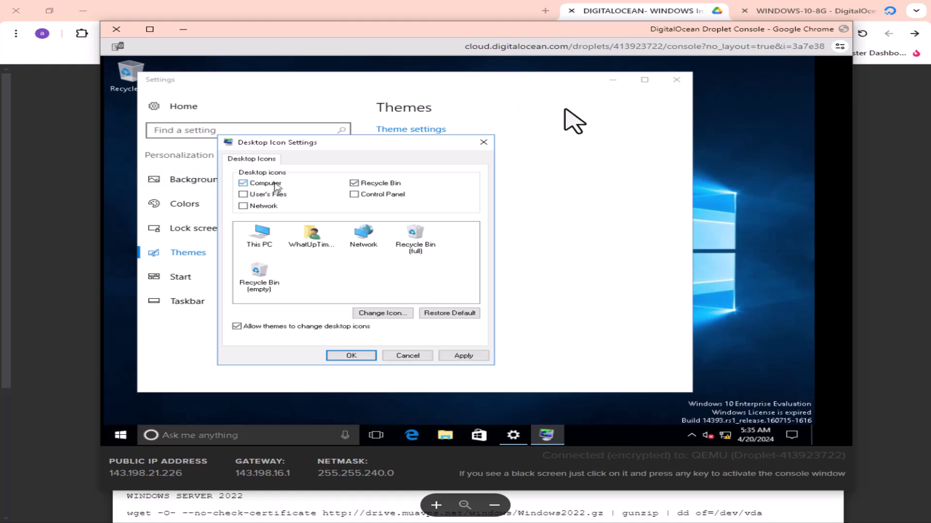
click(270, 207)
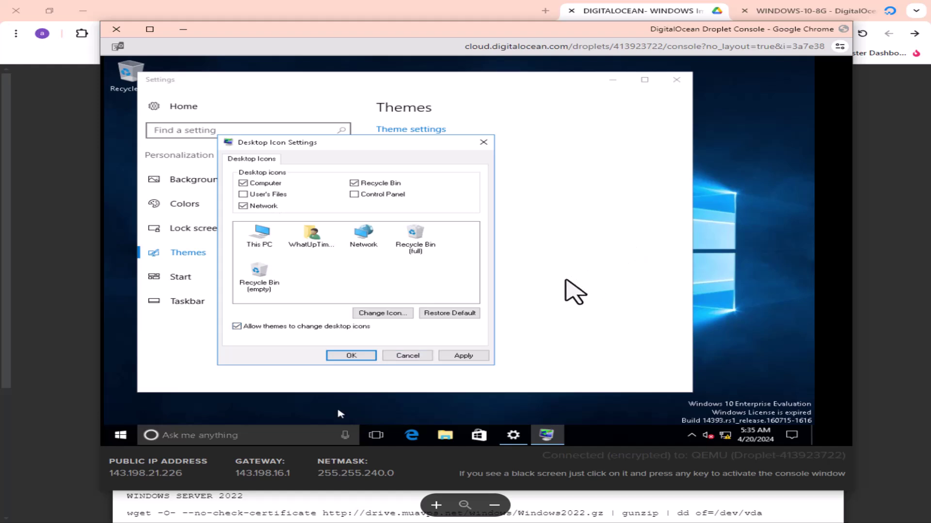
click(350, 356)
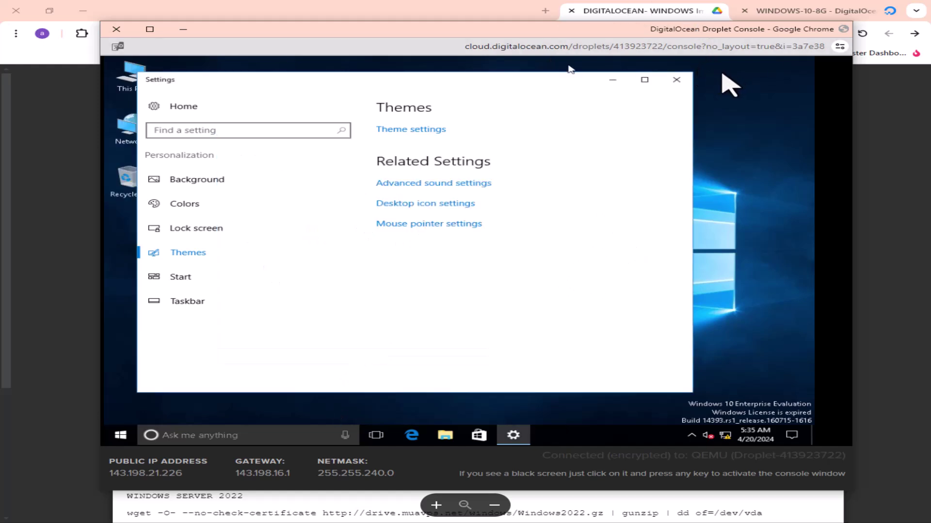
click(686, 81)
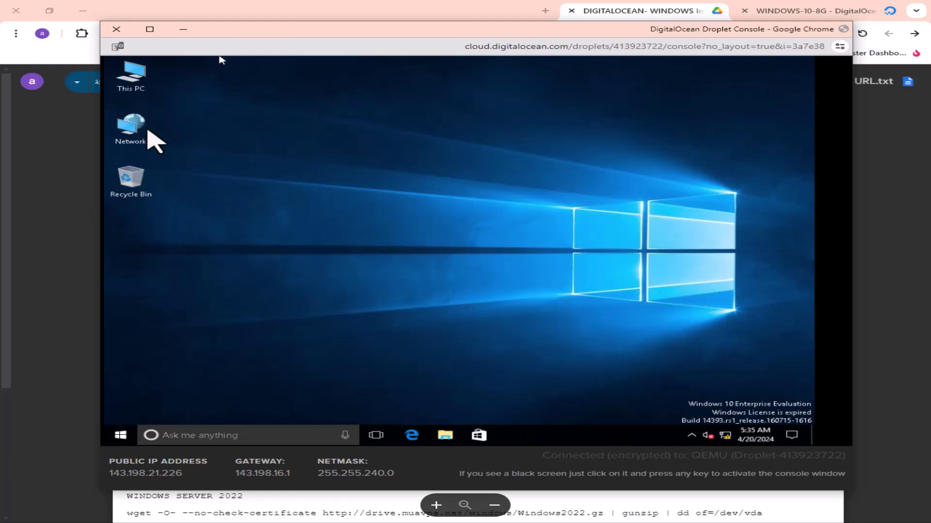
Open Internet Protocol Version 4 properties for the Ethernet Instance 0 adapter
right_click(109, 210)
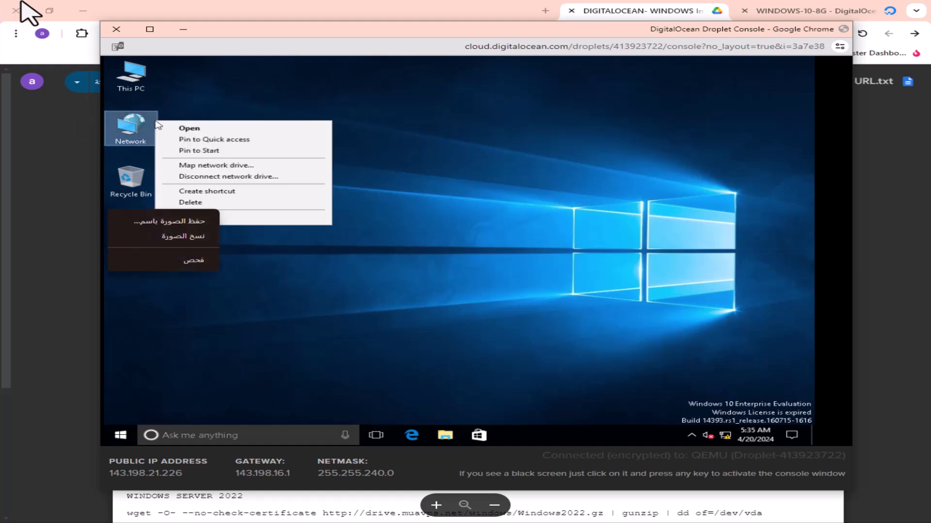
key(Escape)
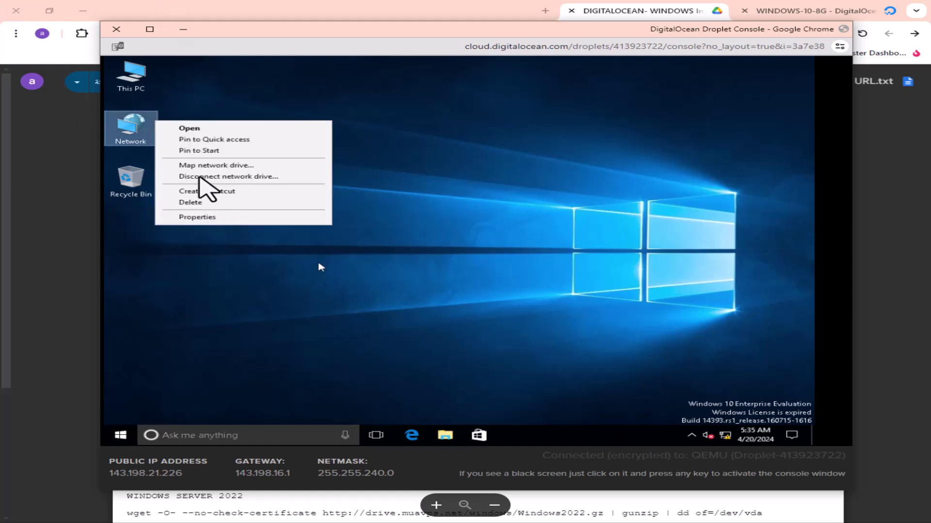
click(302, 221)
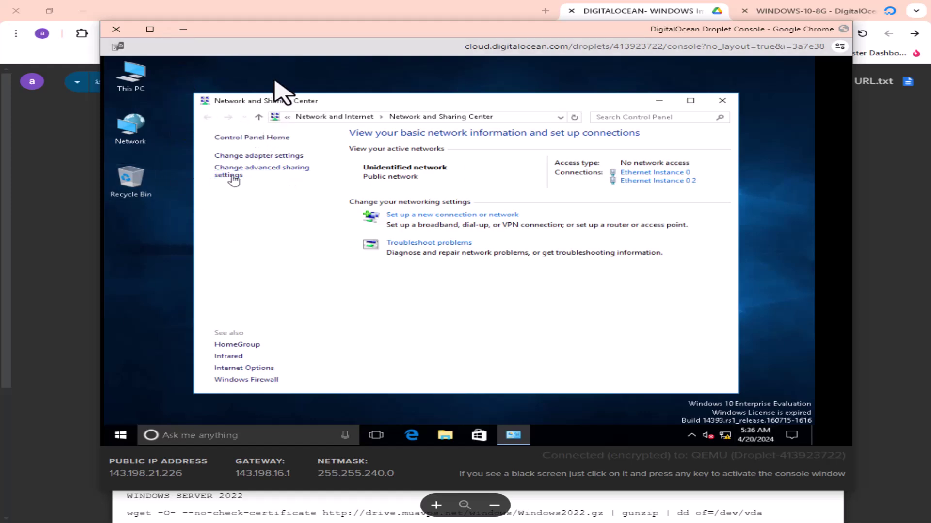
click(237, 157)
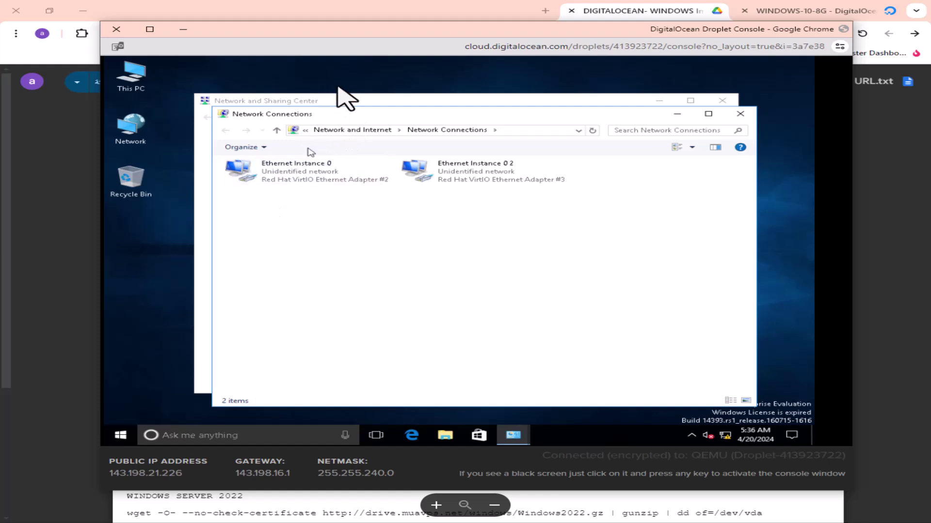
right_click(326, 122)
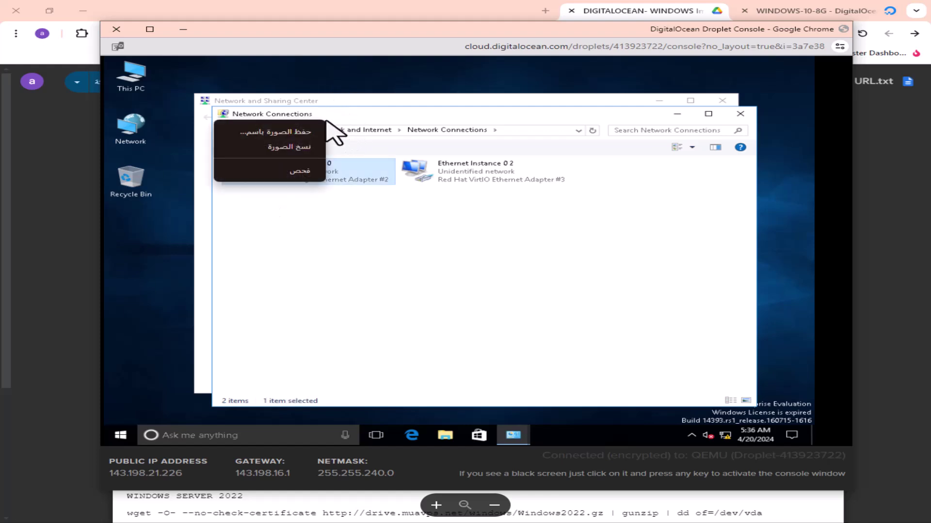
click(287, 4)
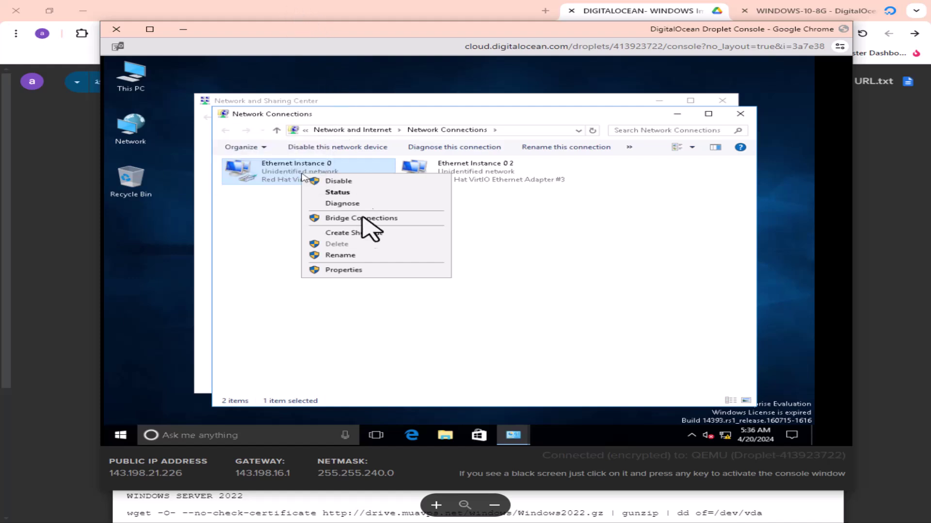
click(386, 270)
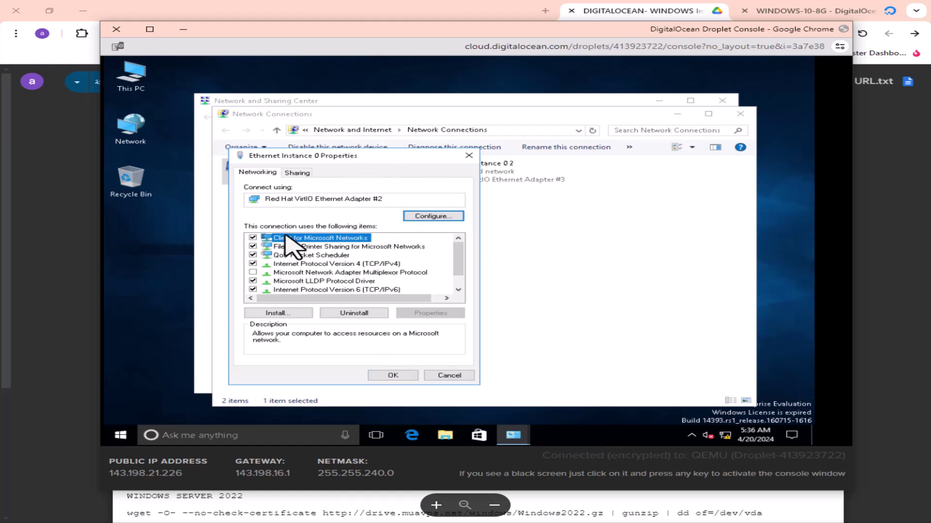
click(338, 264)
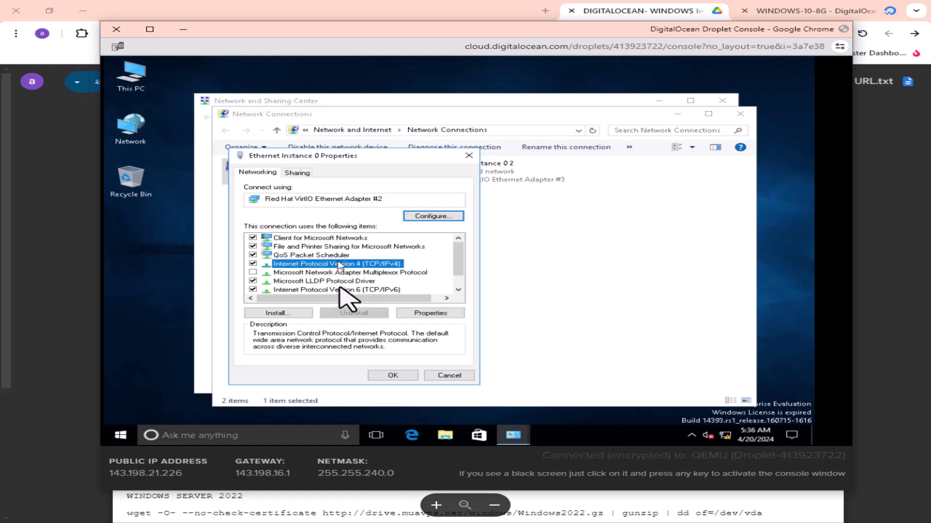
double_click(338, 264)
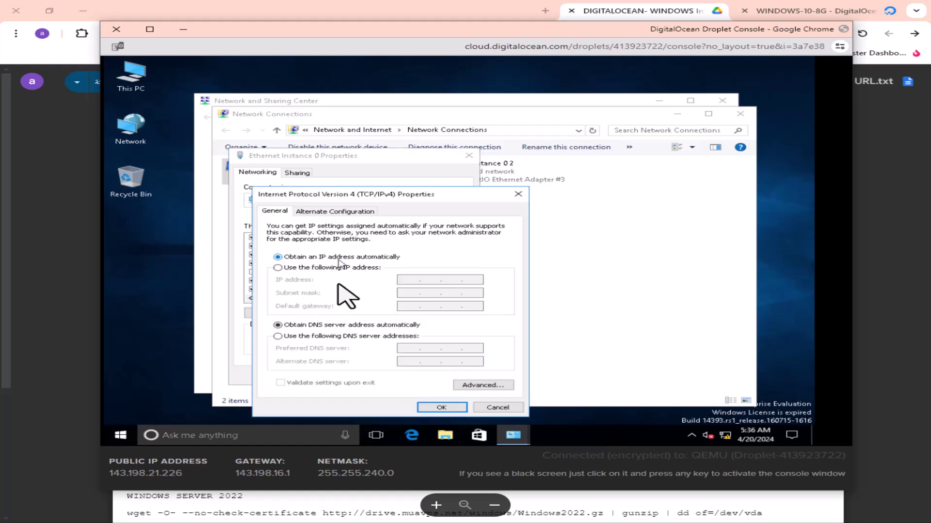
Set static IP 143.198.21.226, mask 255.255.240.0, gateway 143.198.16.1, DNS 8.8.8.8 and 8.8.4.4
click(301, 267)
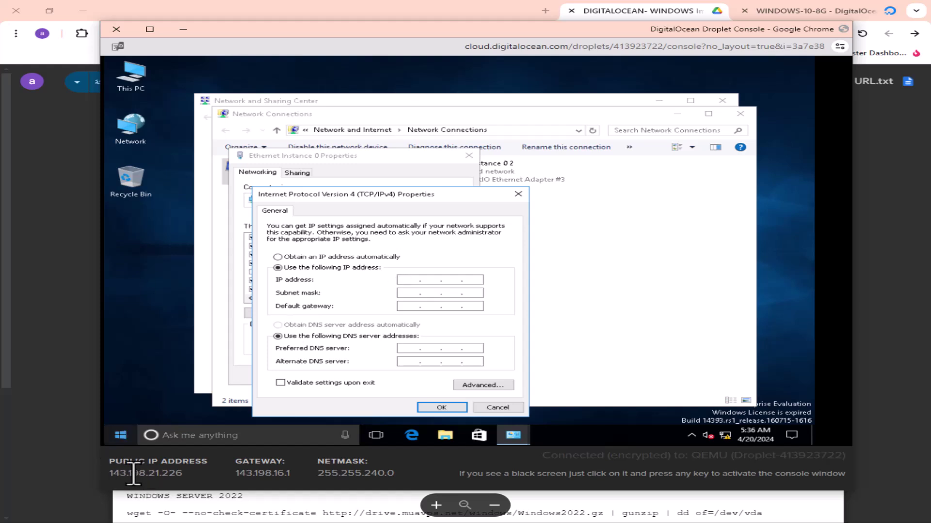
click(408, 293)
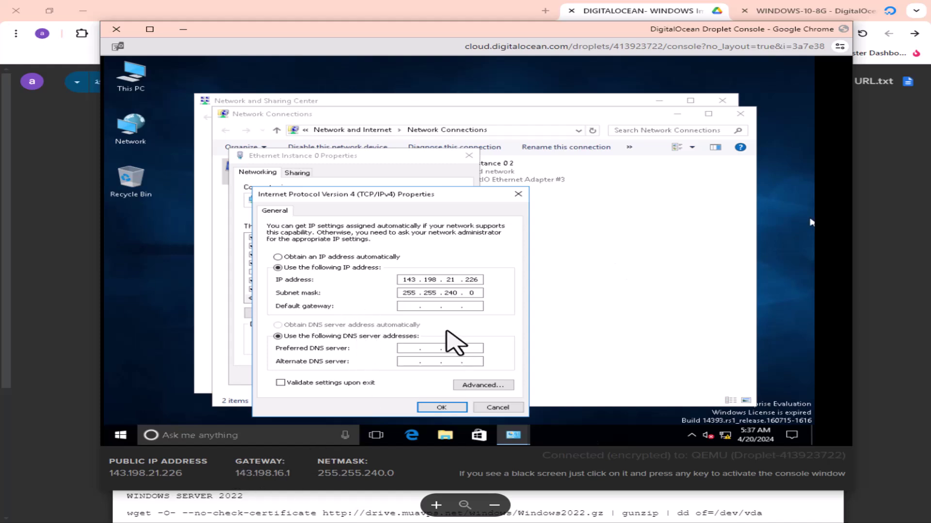
text(143 . 198 . 16 . 1)
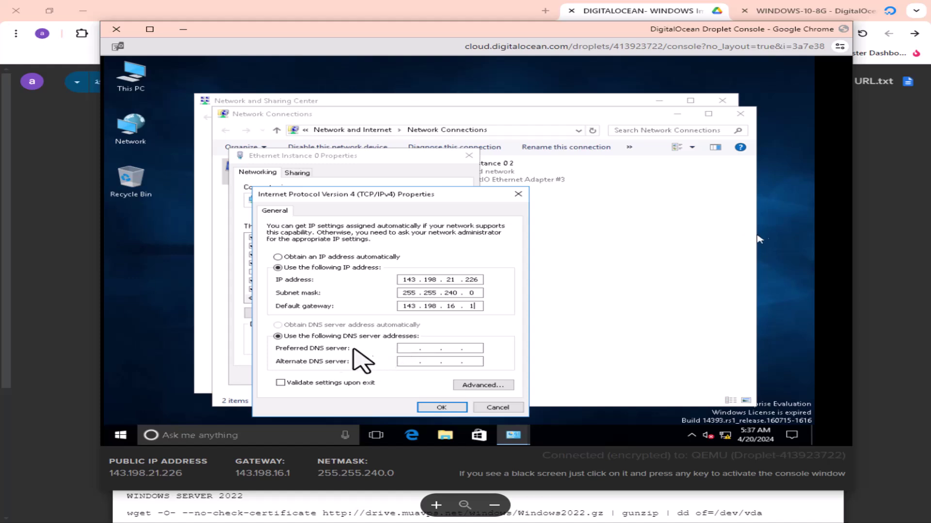
click(376, 340)
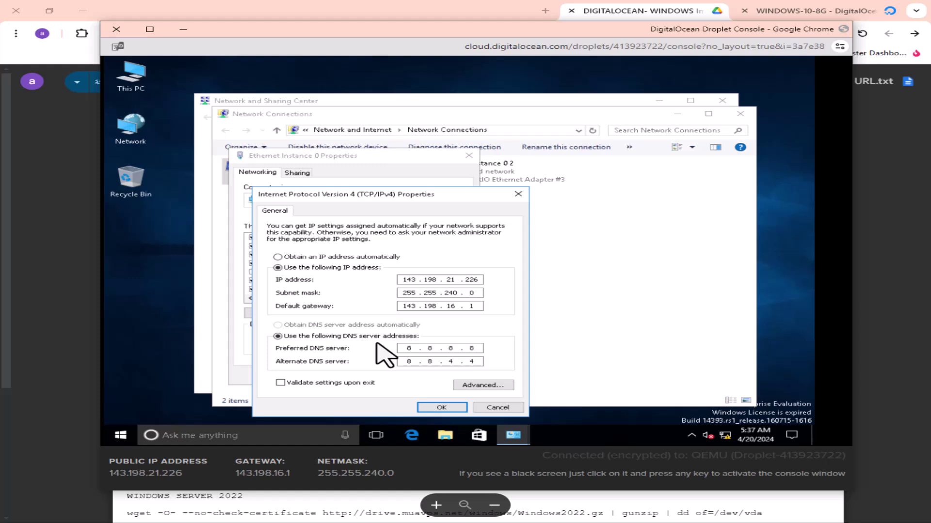
key(Return)
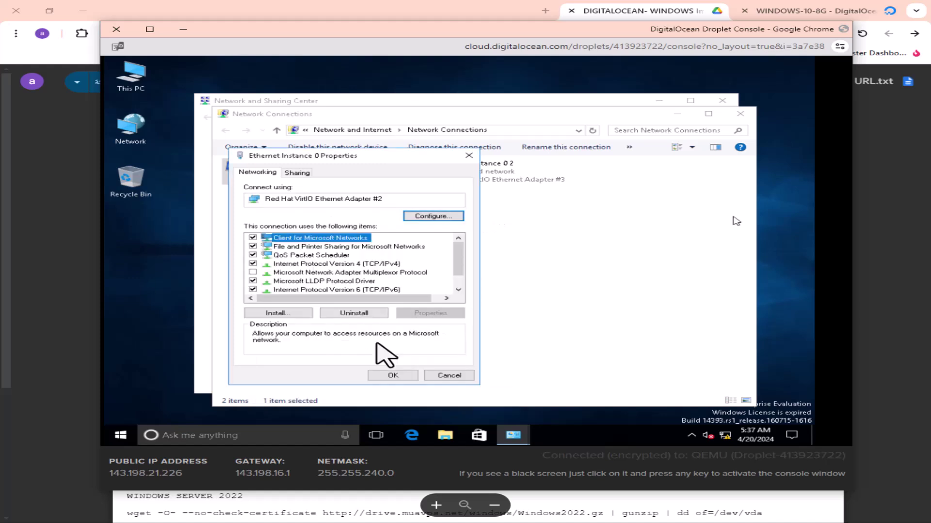
Confirm the adapter properties and decline making the PC discoverable on the network
key(Tab)
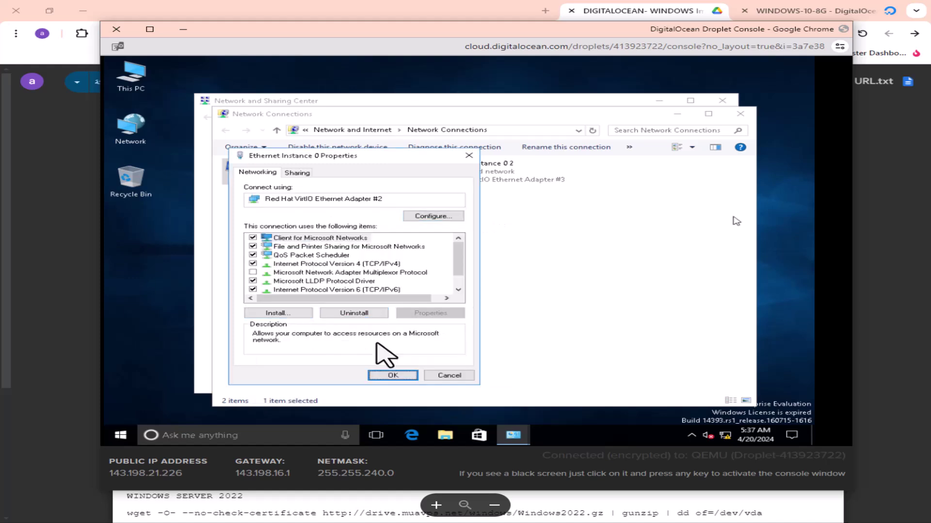
key(Return)
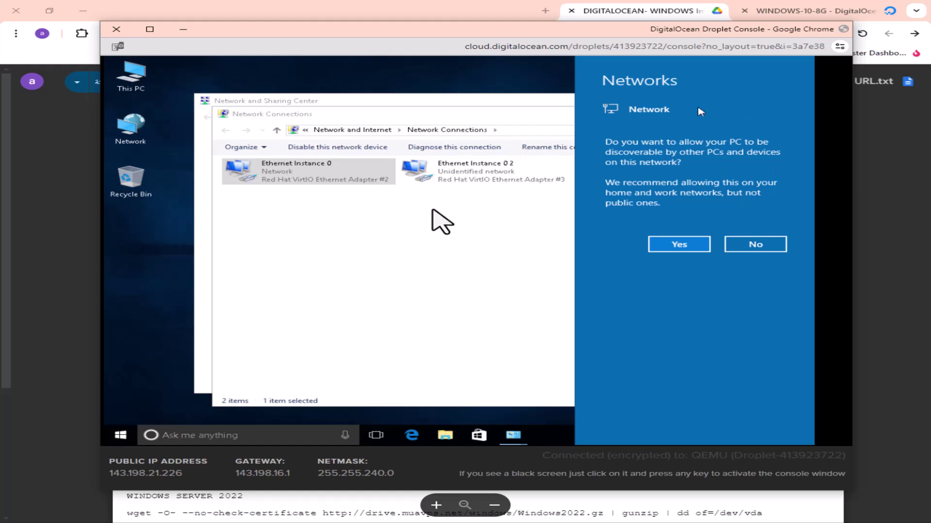
click(758, 245)
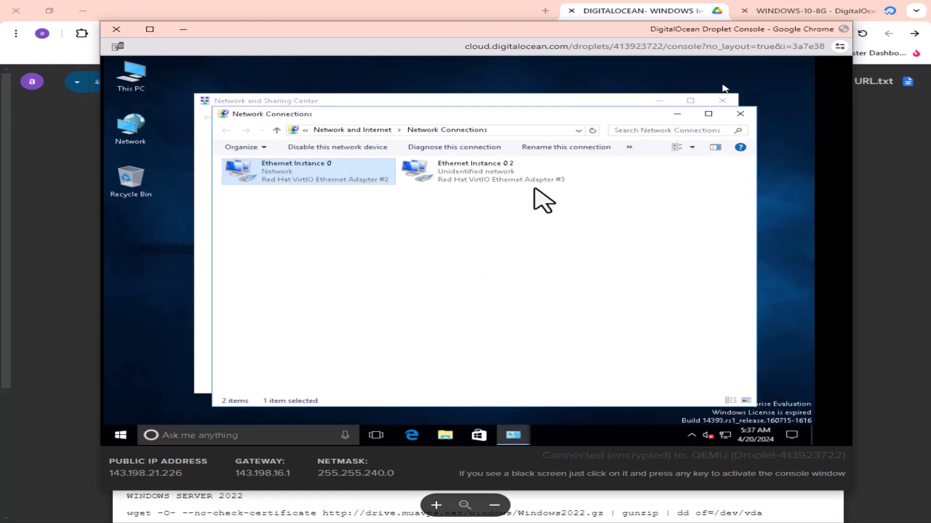
Close Network Connections and Network and Sharing Center, then open This PC's system properties
click(741, 114)
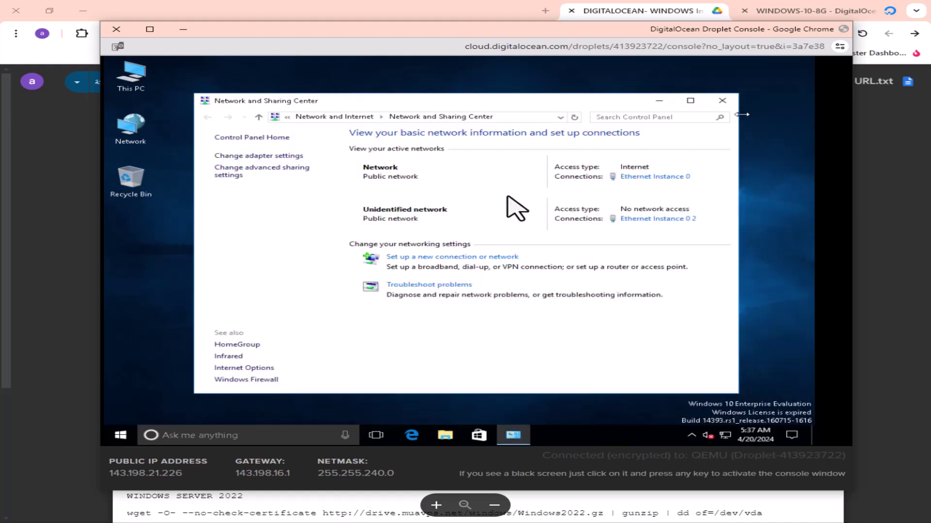
click(723, 101)
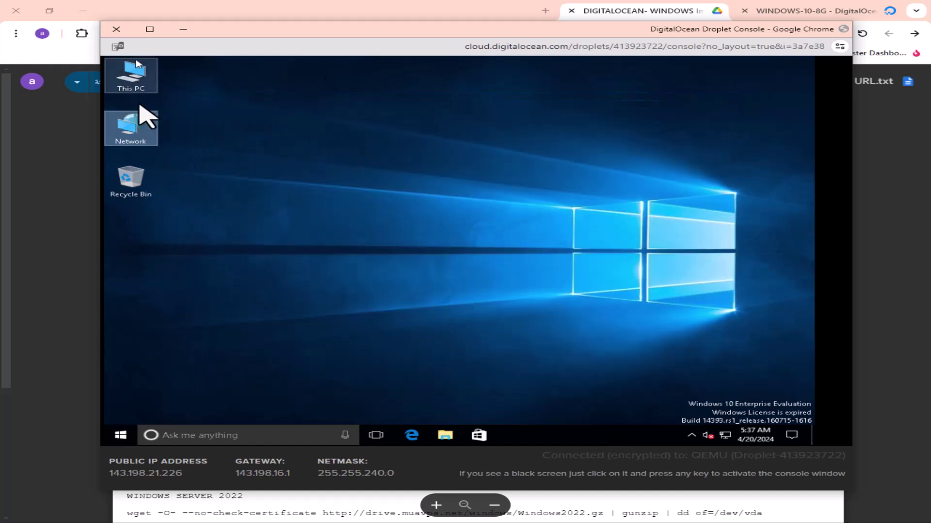
right_click(138, 67)
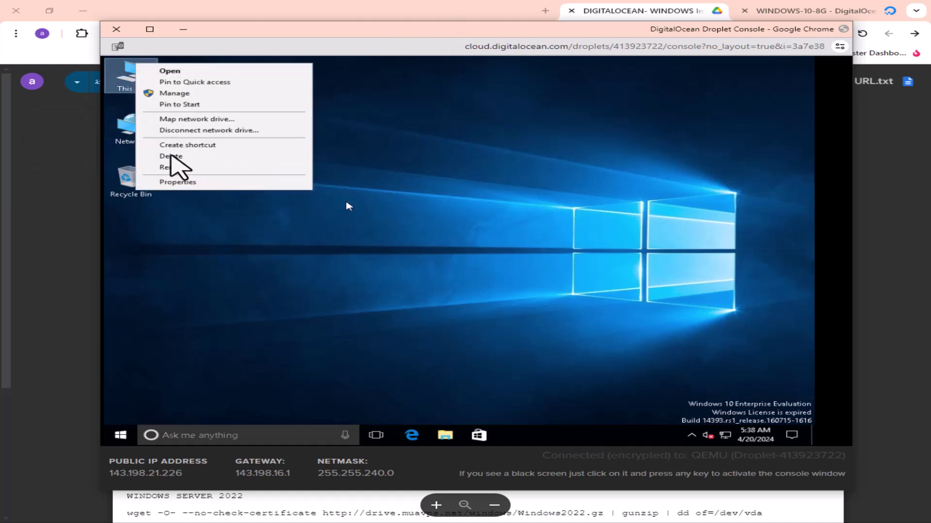
click(309, 182)
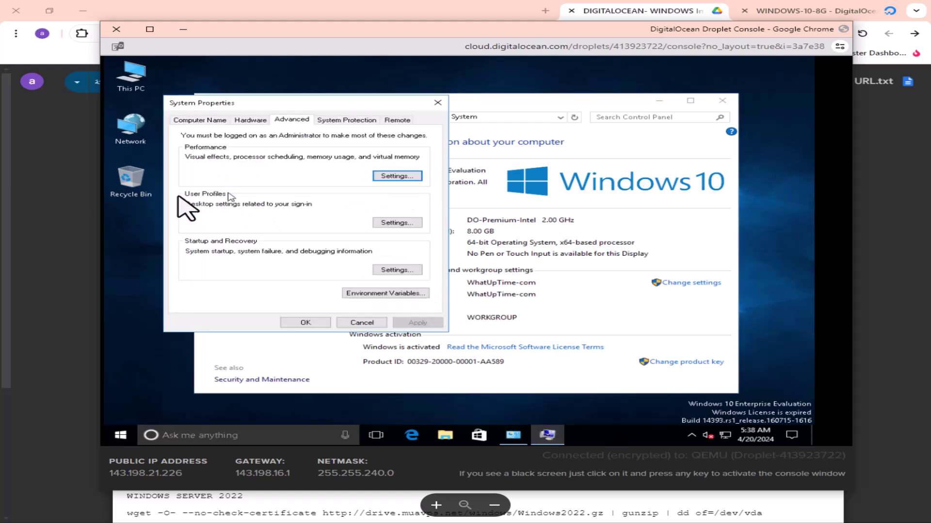
On the Remote tab, untick Network Level Authentication for Remote Desktop and apply
click(405, 123)
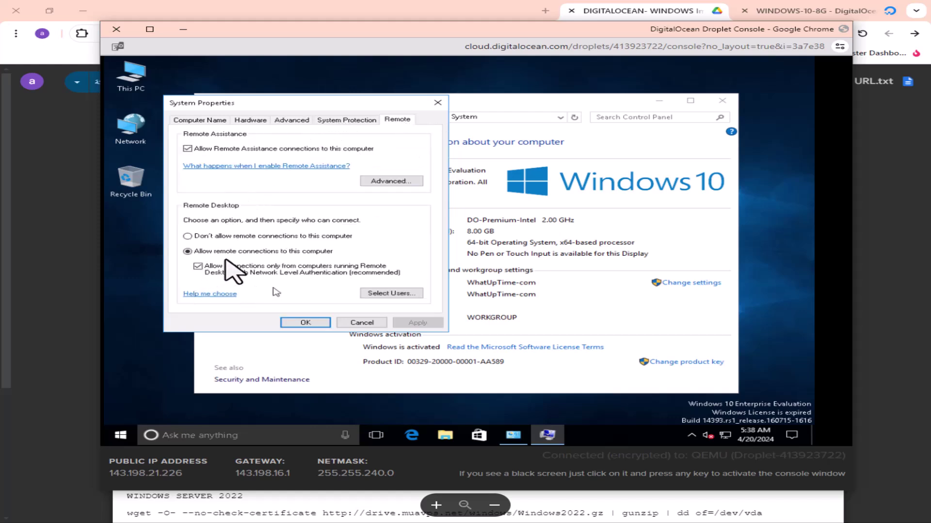
click(197, 267)
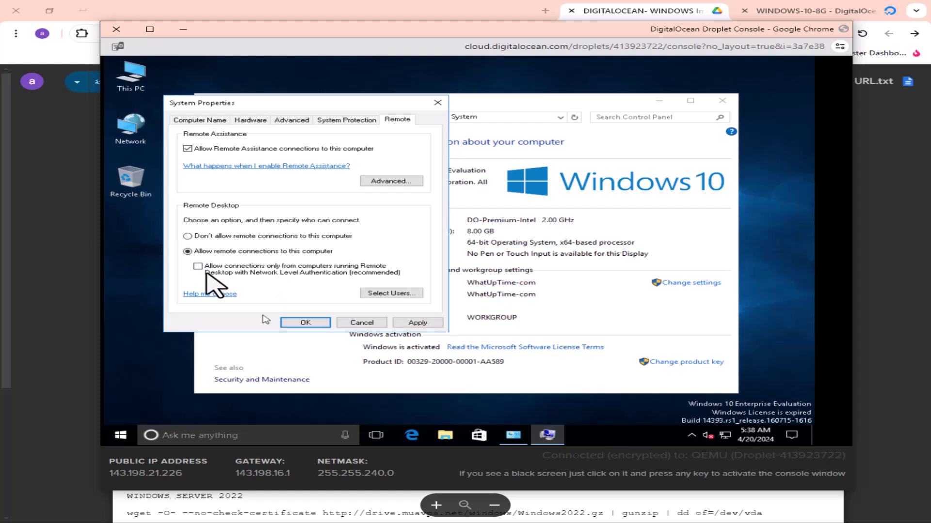
click(320, 329)
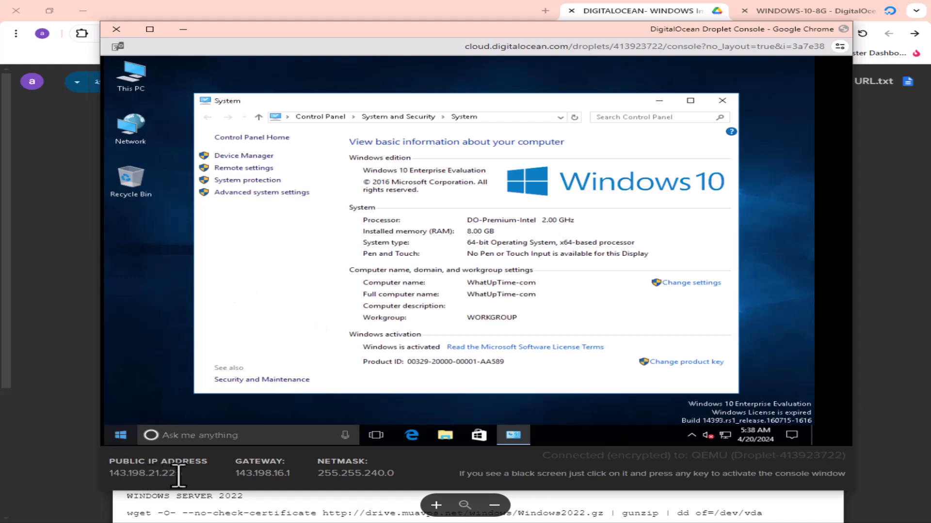
Copy the droplet's public IP 143.198.21.226 from the console page
drag(183, 477, 112, 479)
right_click(127, 477)
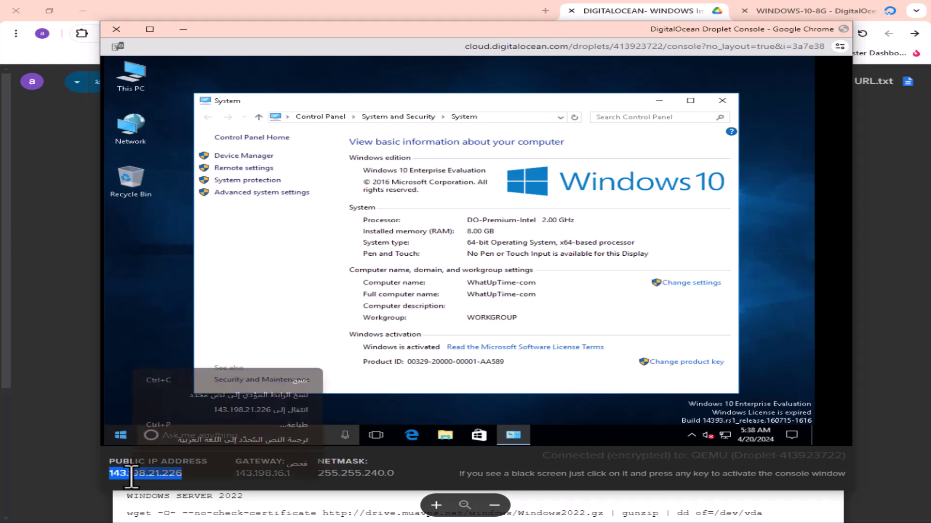
click(243, 381)
Open Remote Desktop Connection with 143.198.21.226 as the computer and show full options
key(super)
text(RE)
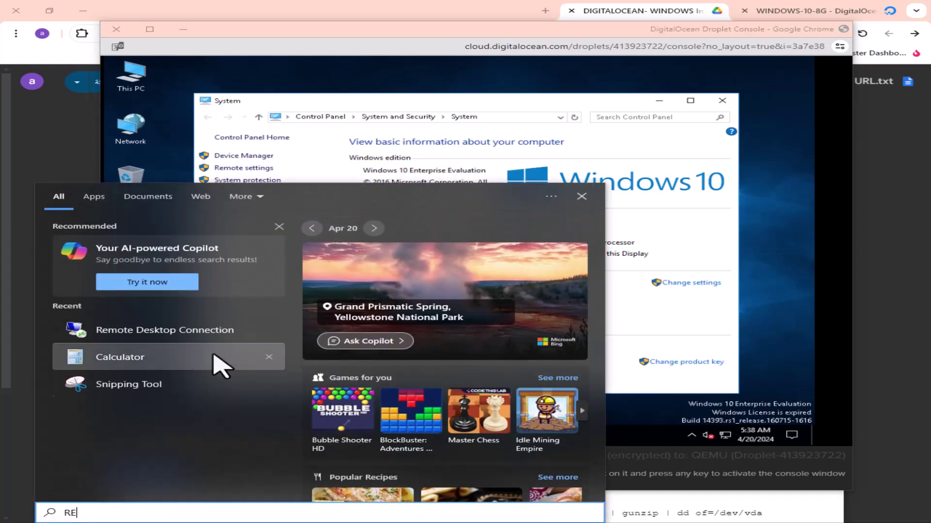
click(133, 262)
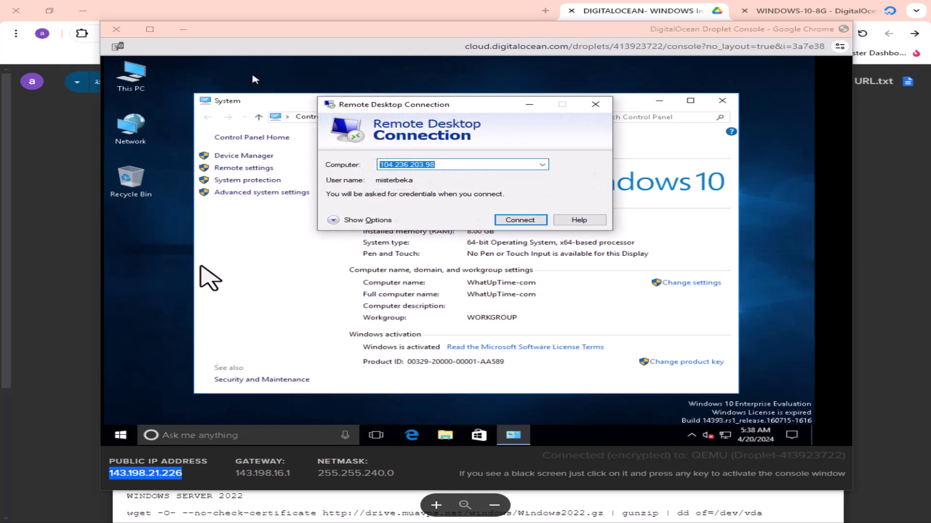
key(ctrl+v)
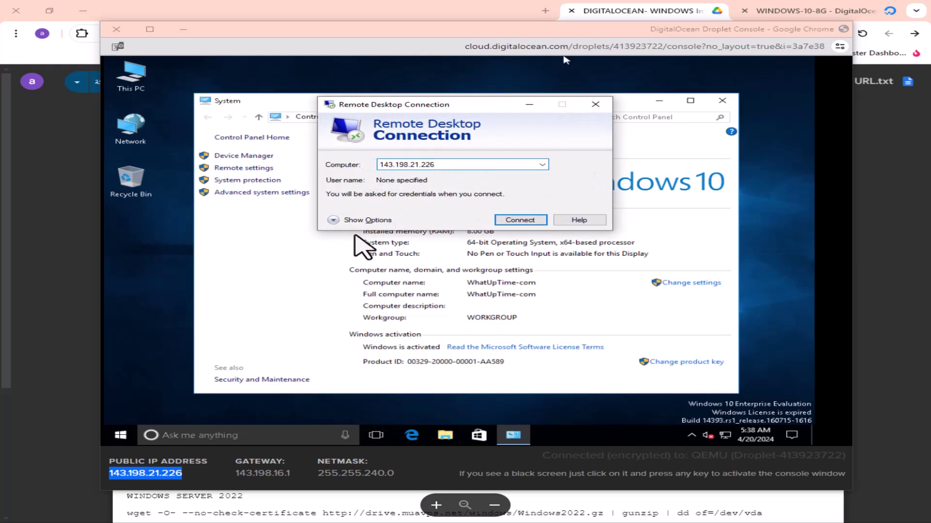
click(348, 221)
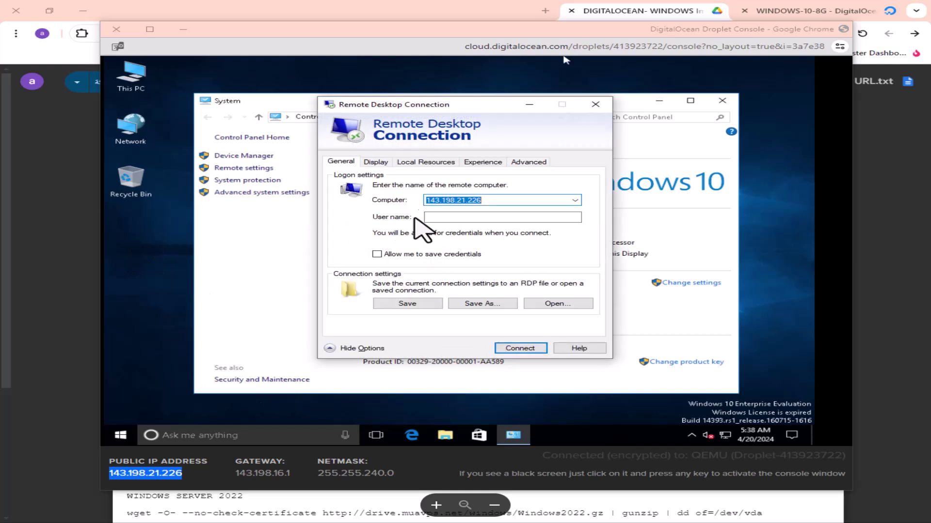
Enter the droplet's user name, allow saving credentials, and start connecting
click(698, 15)
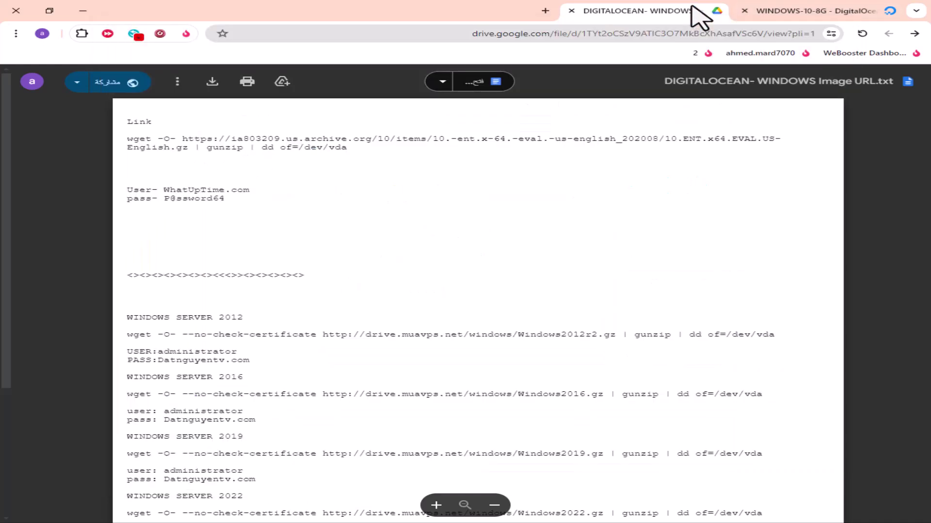
drag(250, 190, 167, 191)
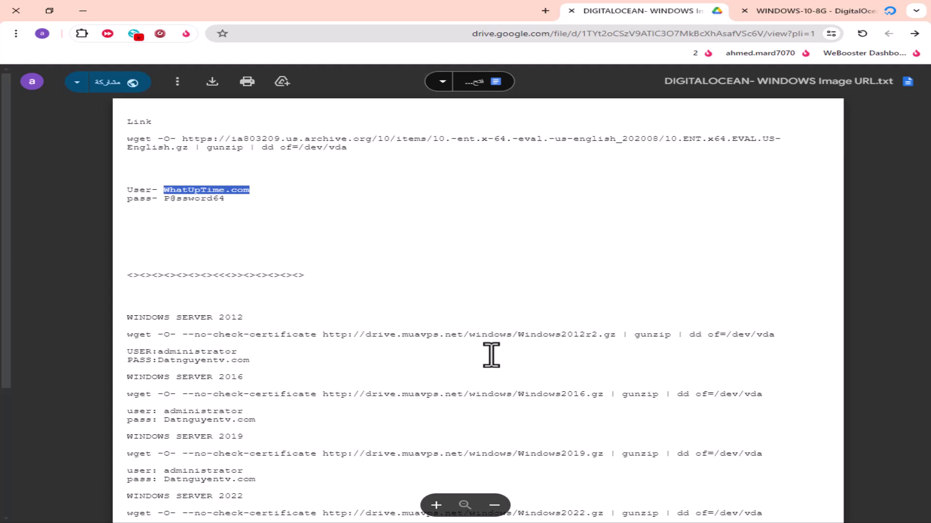
click(669, 521)
click(469, 216)
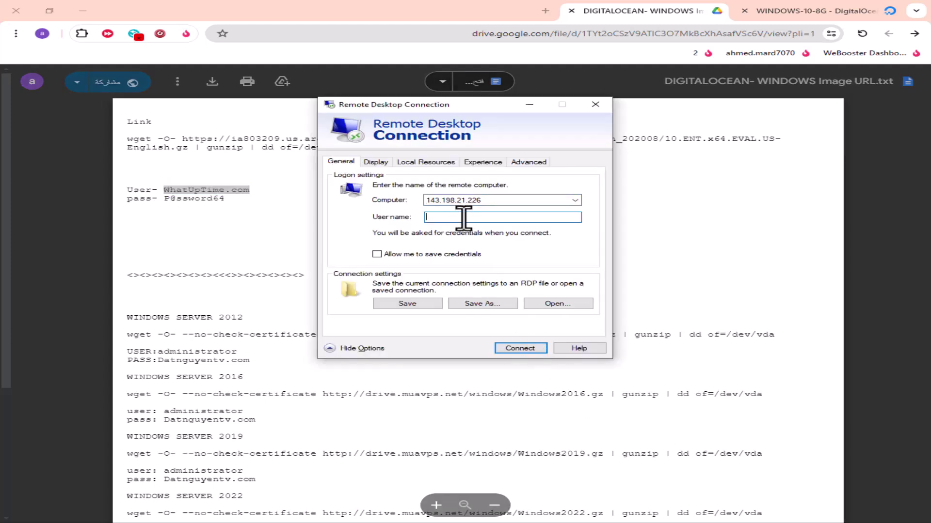
key(ctrl+v)
click(399, 256)
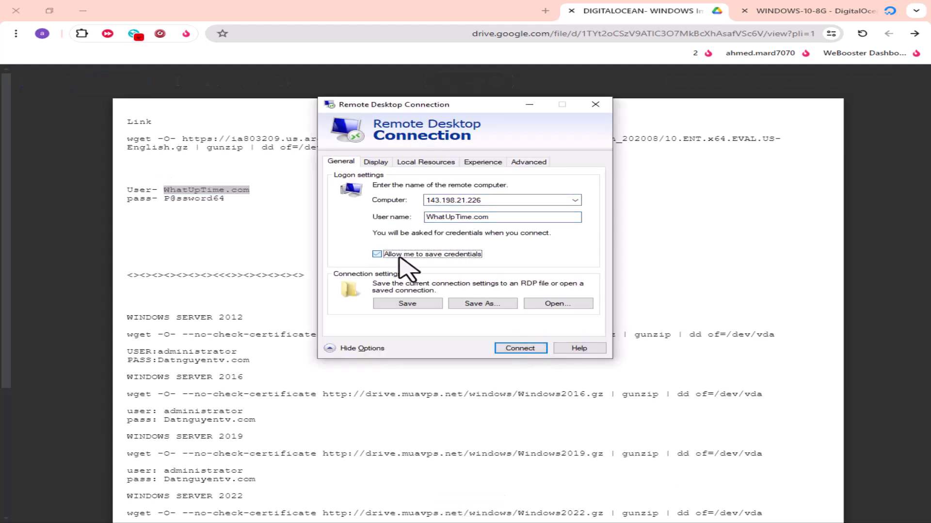
click(526, 355)
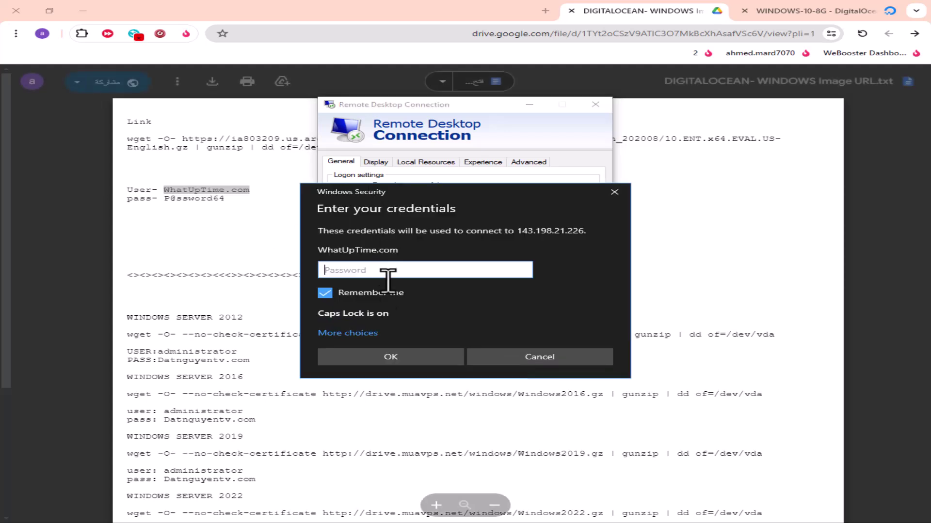
Supply the account password and accept the certificate warning, no longer asking for this computer
click(216, 202)
drag(225, 198, 164, 200)
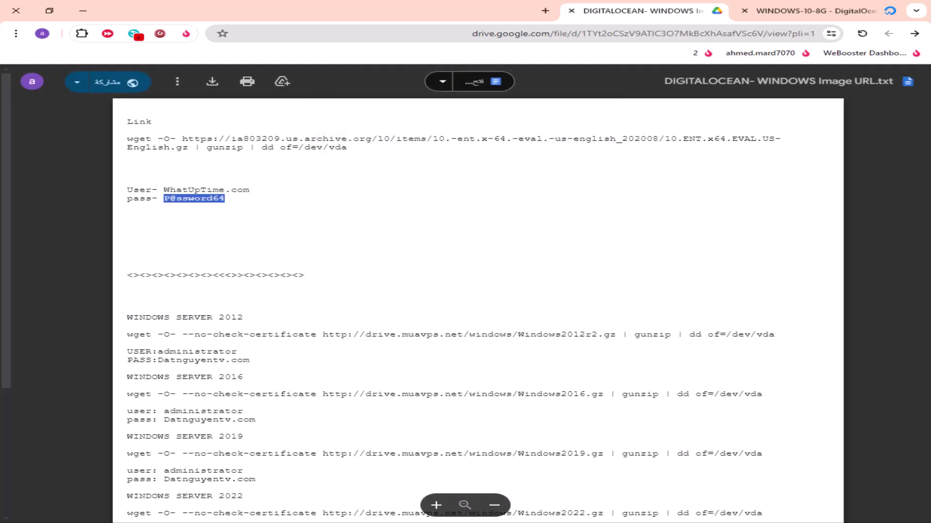
key(ctrl+c)
key(alt+Tab)
key(ctrl+v)
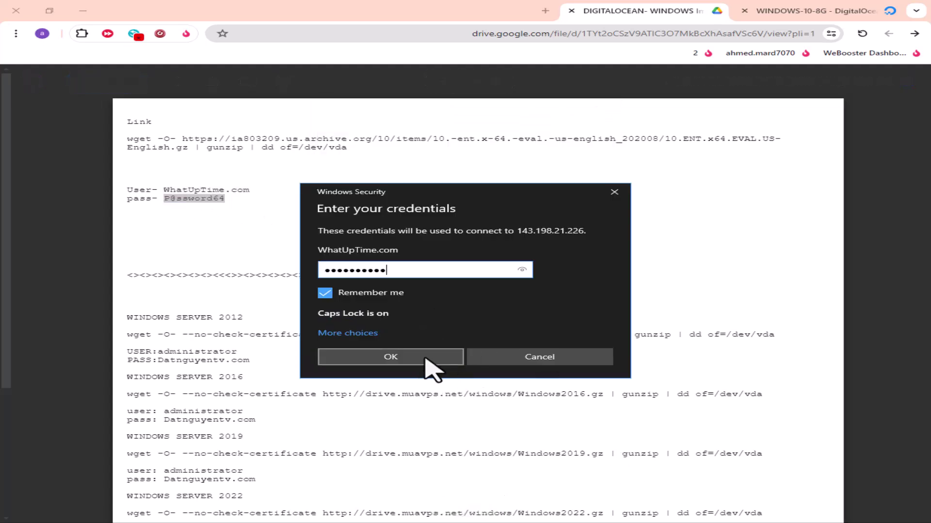
click(423, 359)
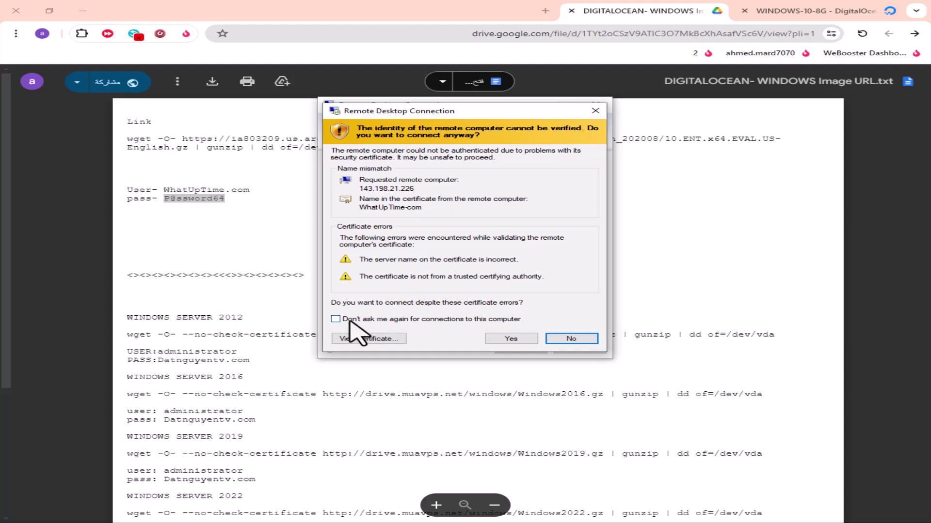
click(345, 320)
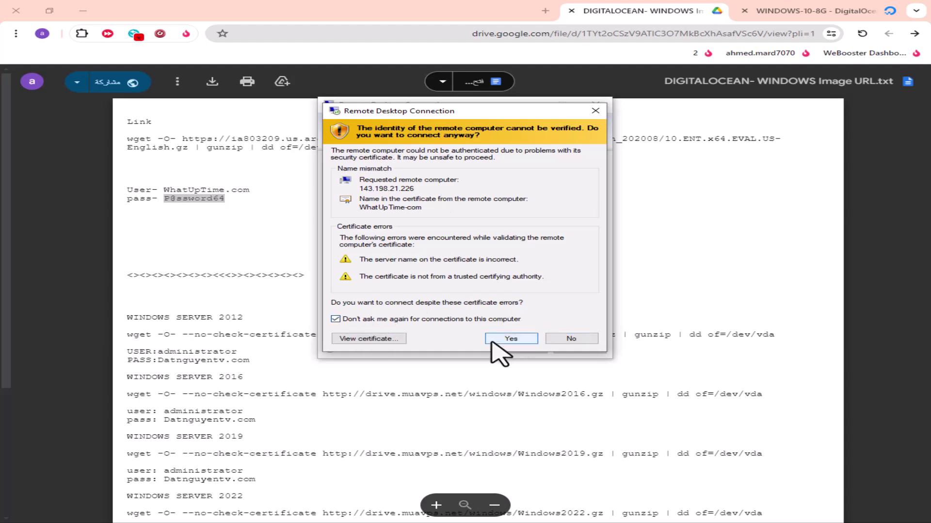
click(509, 339)
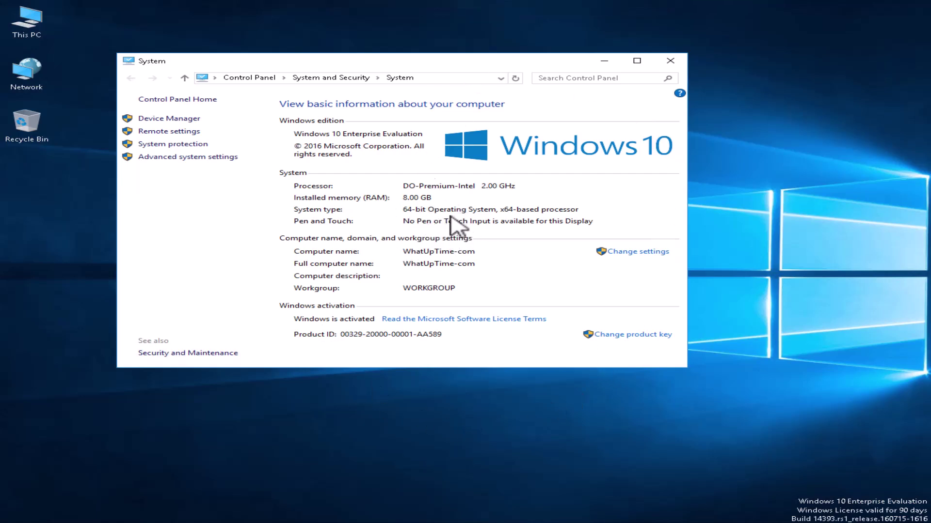
Close the remote System window and open This PC, showing Local Disk (C:) 2.96 GB free of 14.5 GB
click(670, 62)
click(707, 454)
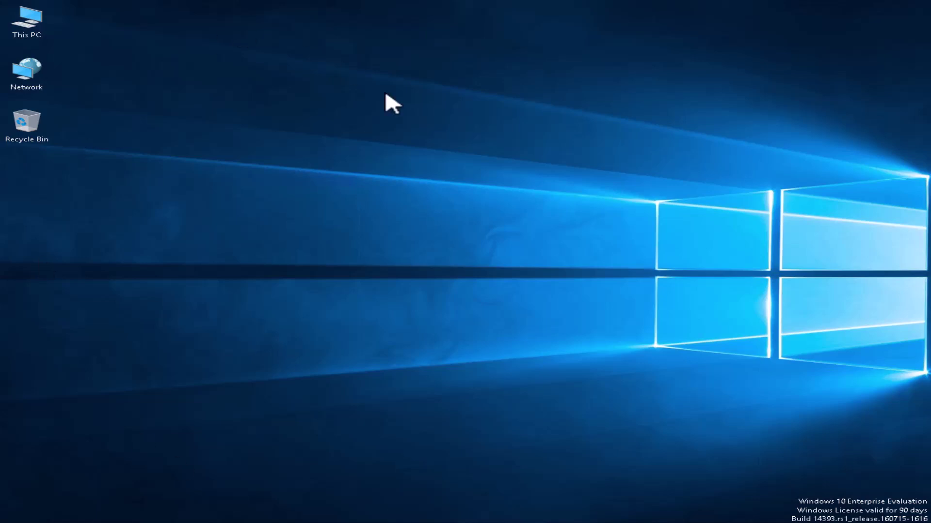
double_click(42, 36)
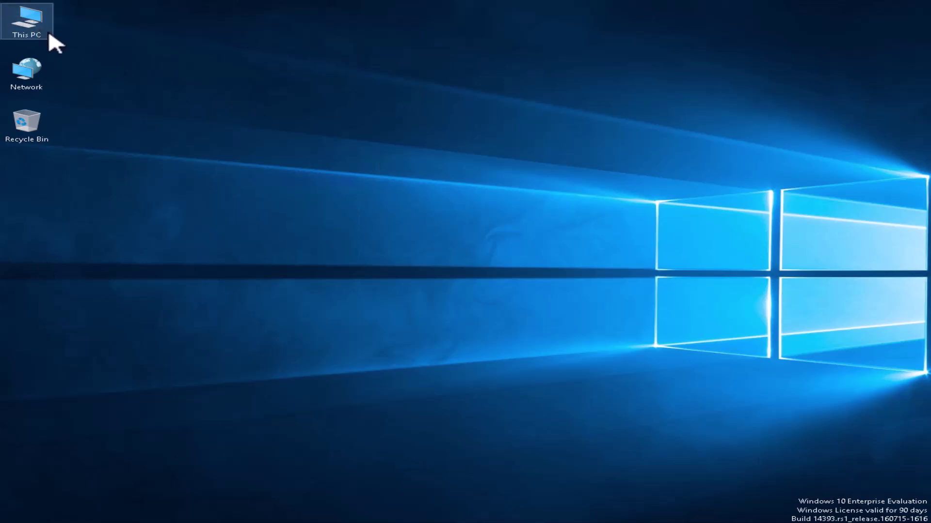
drag(585, 106, 623, 103)
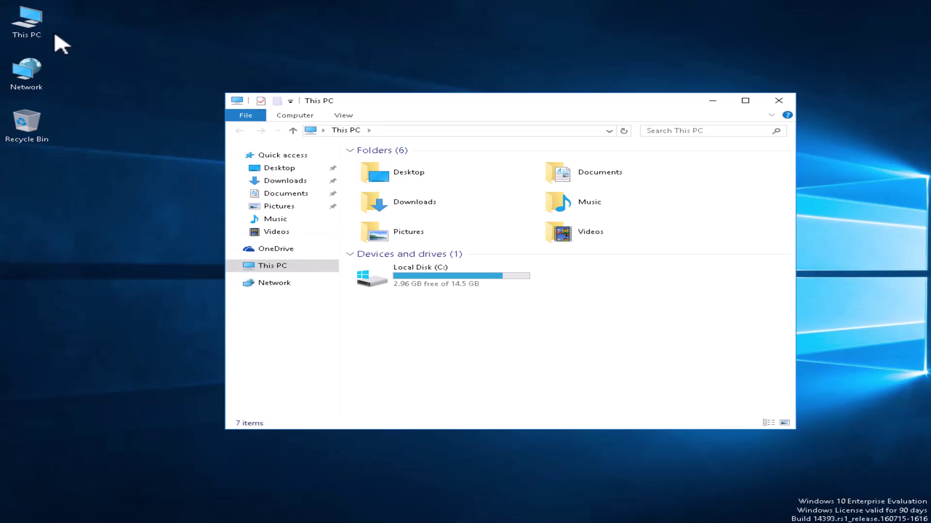
Extend the C: volume in Disk Management to fill Disk 0 at 239.51 GB
right_click(35, 28)
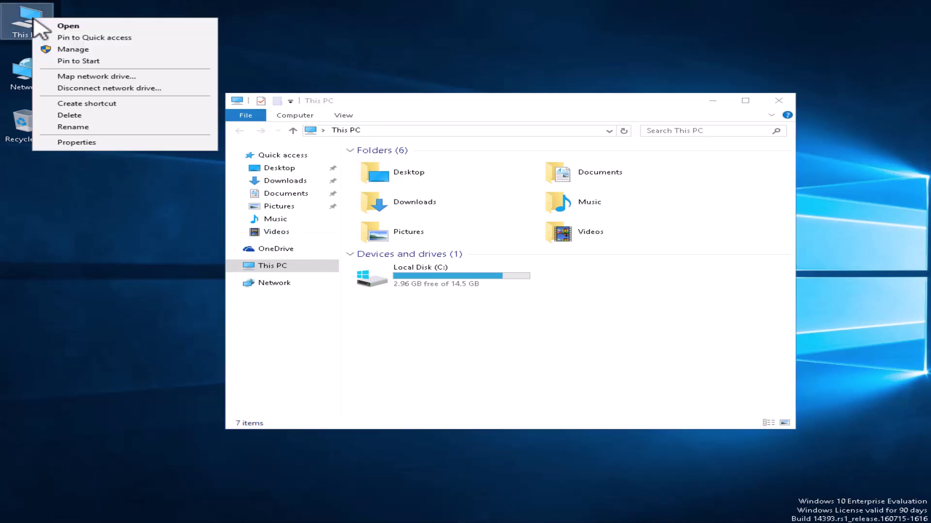
click(74, 49)
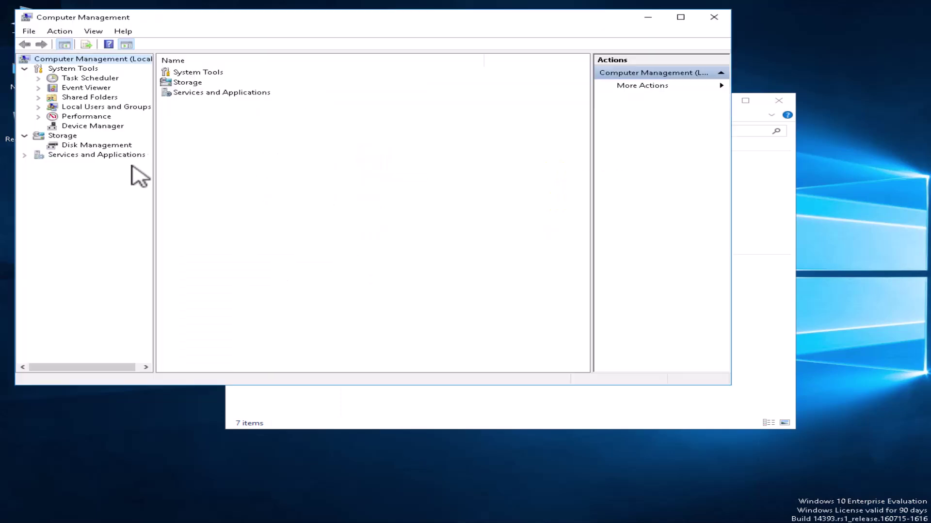
click(93, 146)
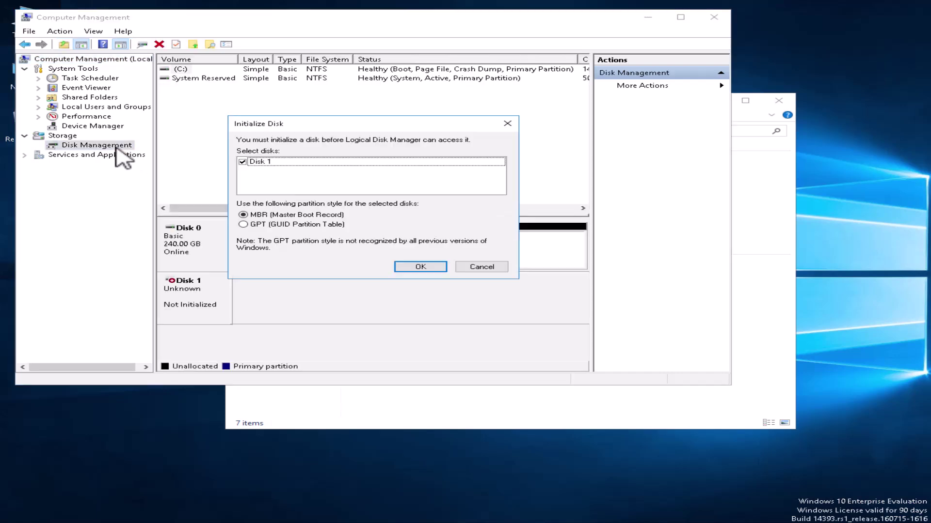
click(482, 267)
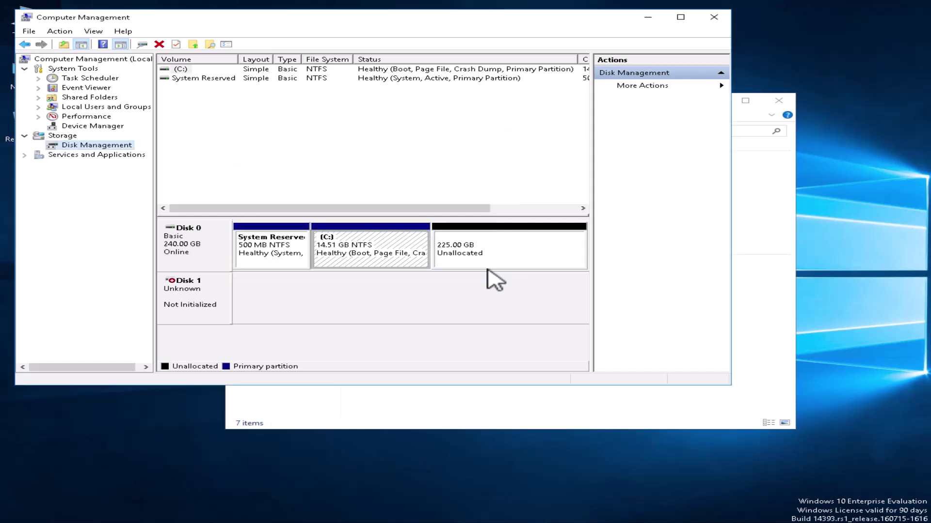
right_click(352, 242)
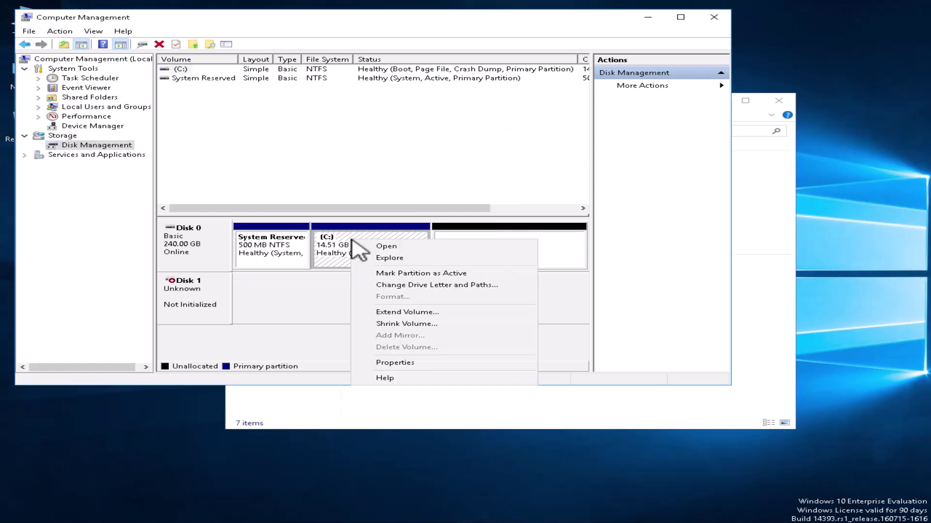
click(406, 313)
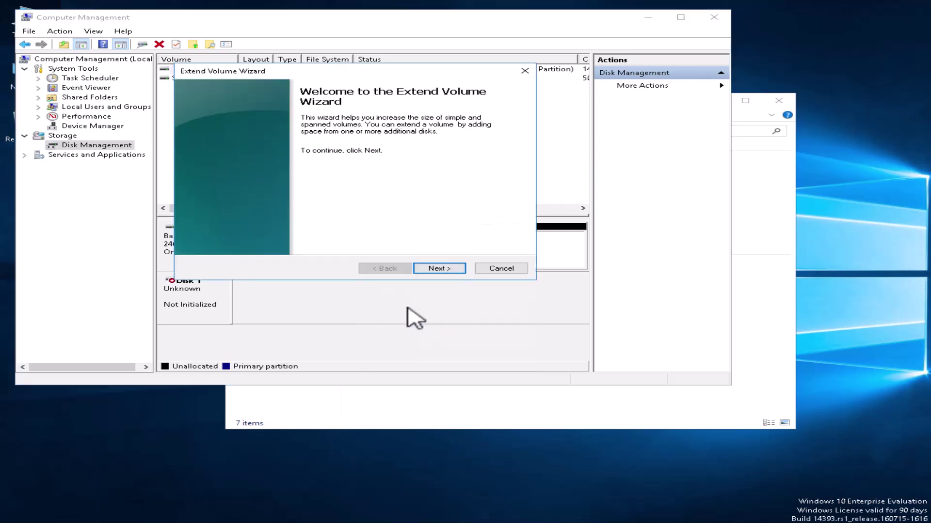
click(436, 271)
click(439, 269)
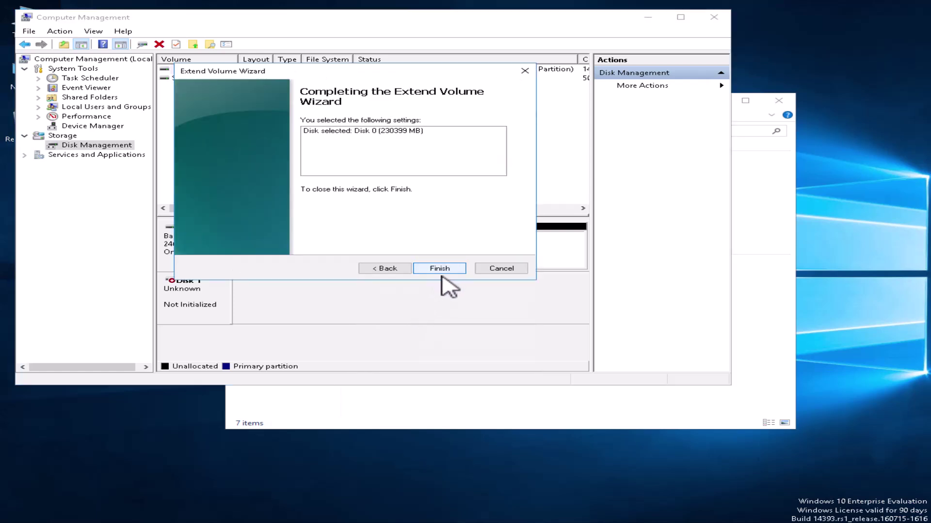
click(439, 269)
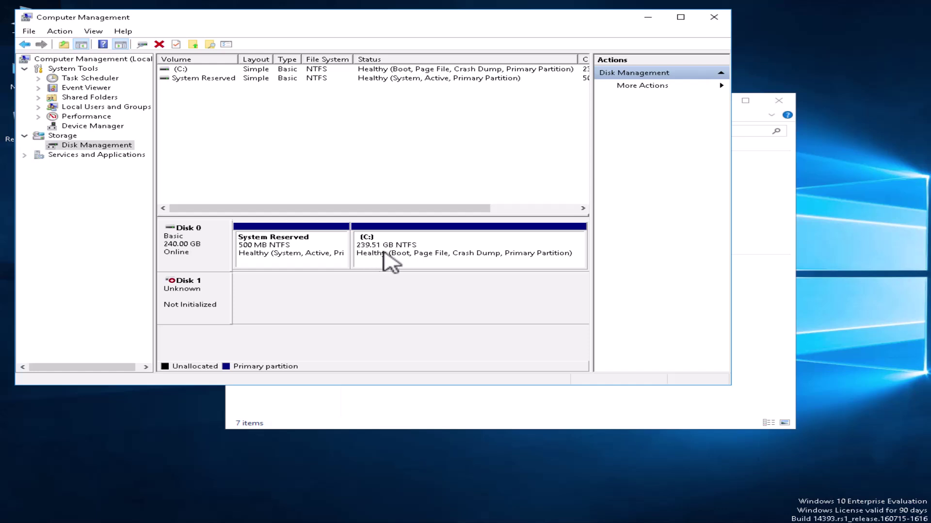
Reopen Computer Management from This PC and list the local user accounts
click(713, 19)
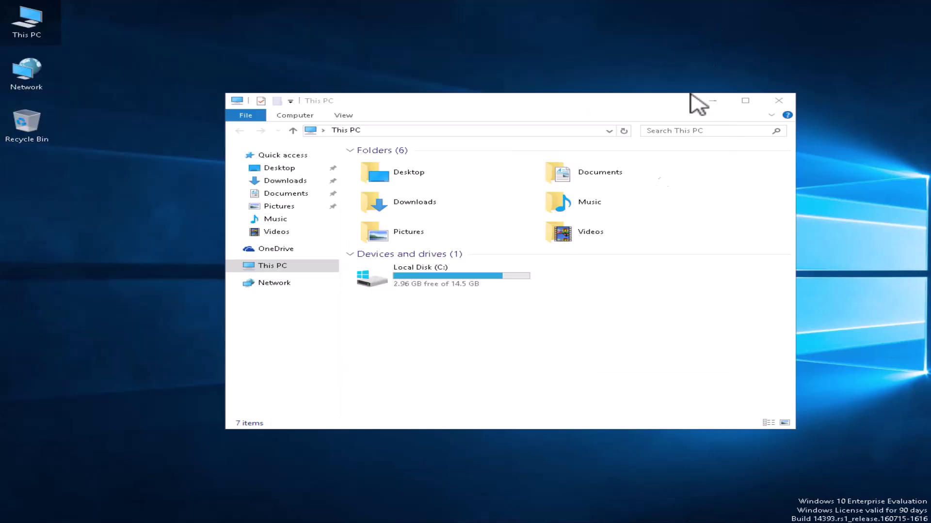
right_click(18, 28)
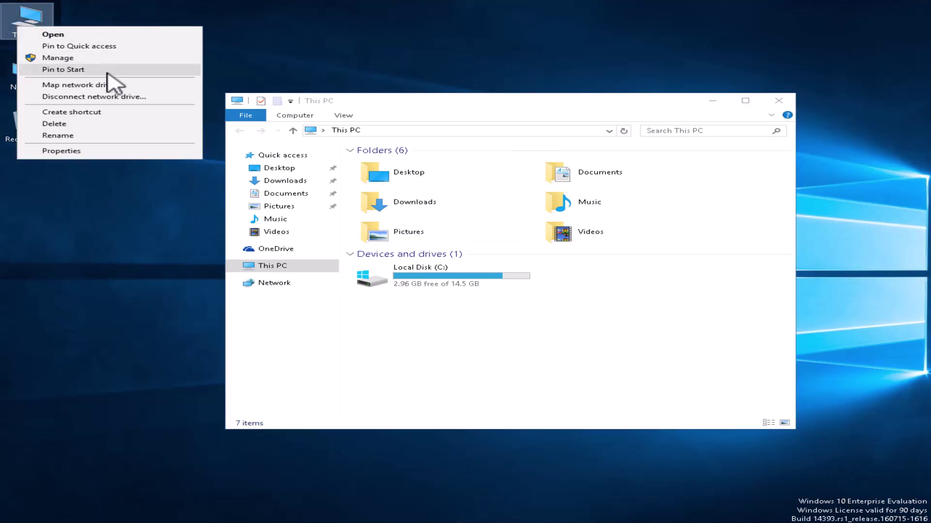
click(62, 59)
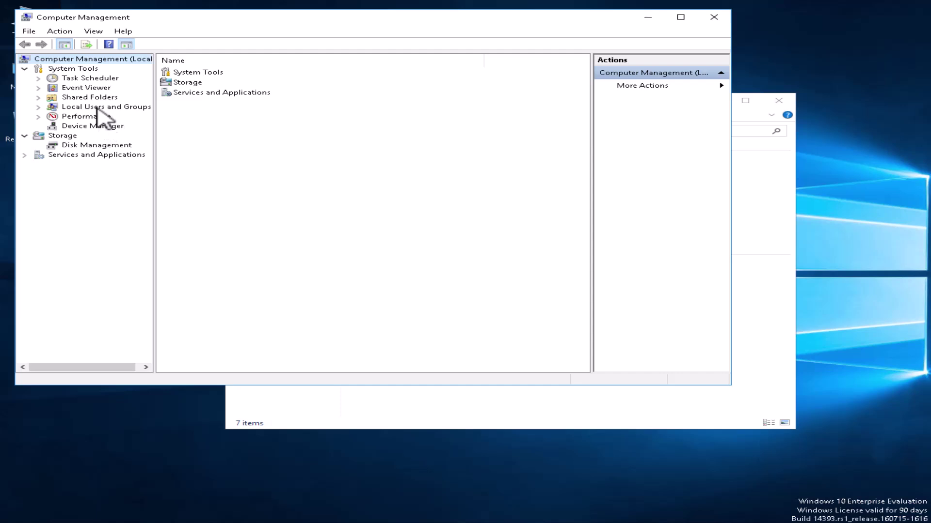
double_click(86, 109)
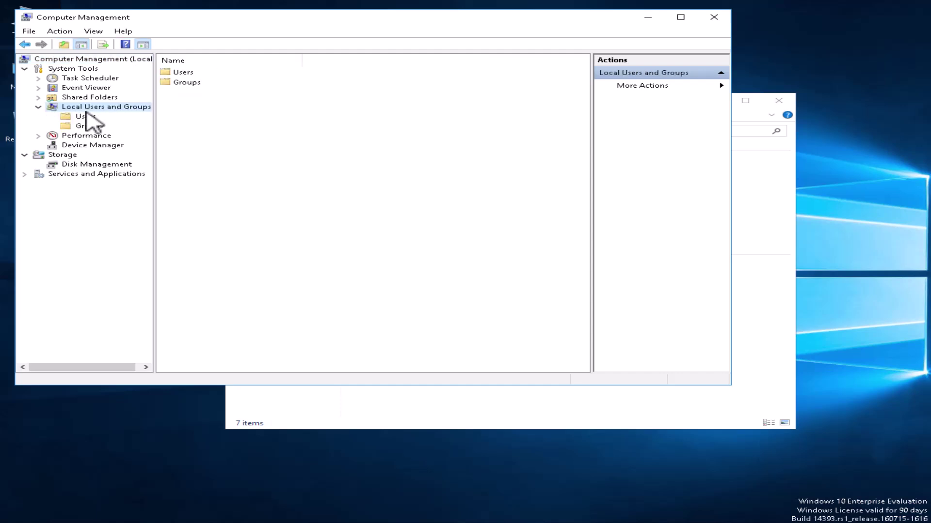
click(85, 117)
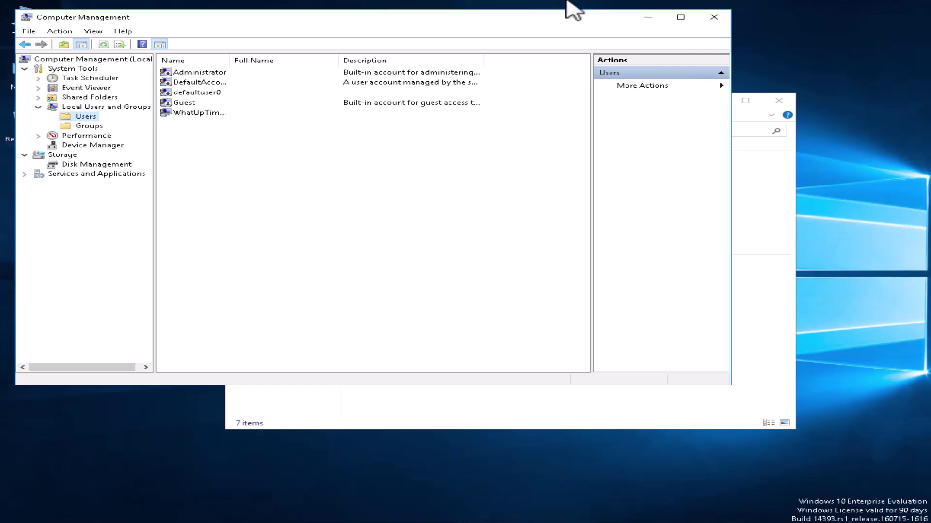
click(610, 6)
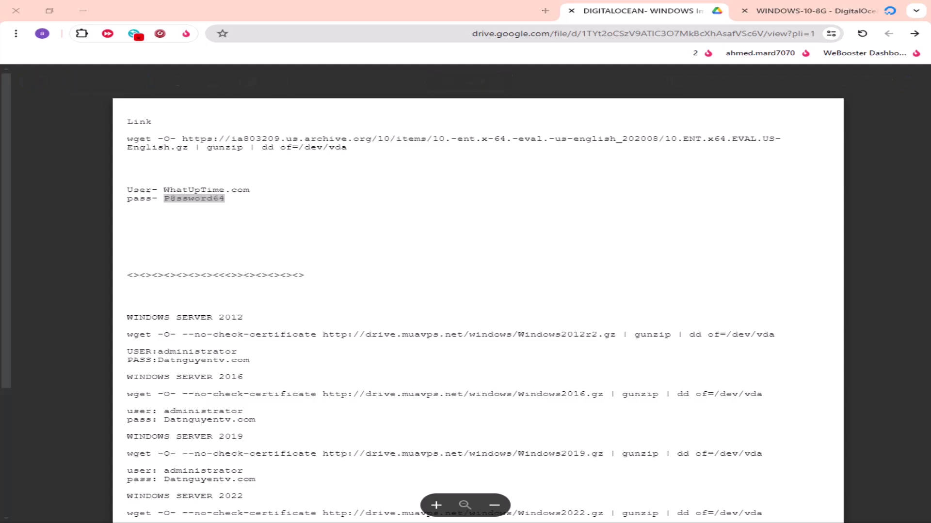
key(alt+Tab)
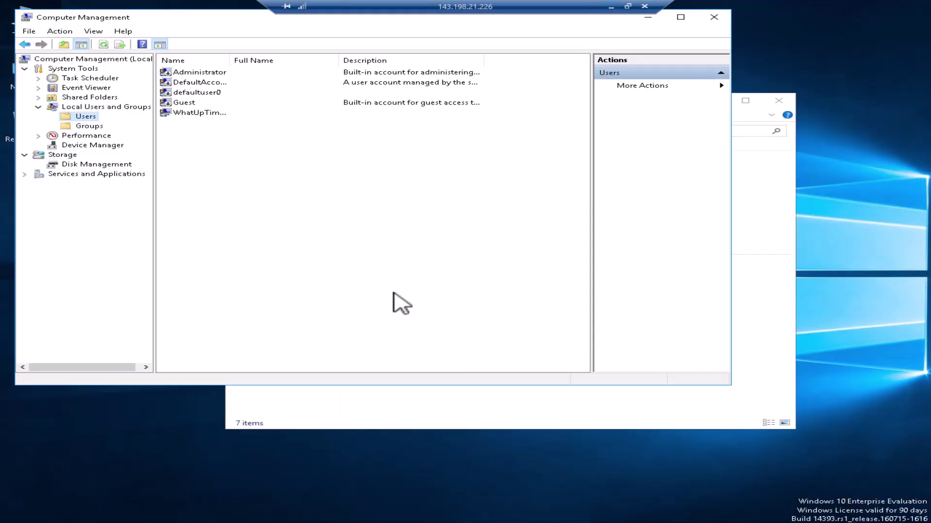
Rename the WhatUpTime.com local account to a new user name
click(209, 114)
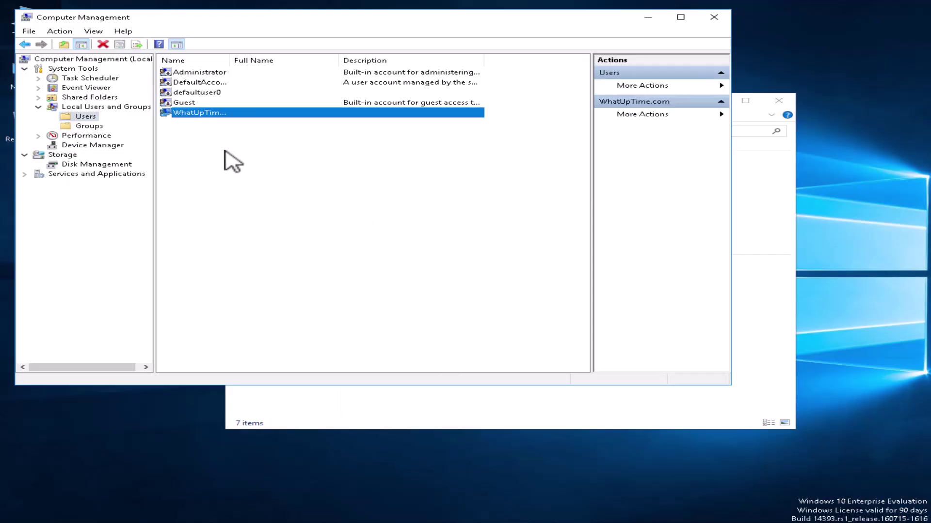
click(216, 115)
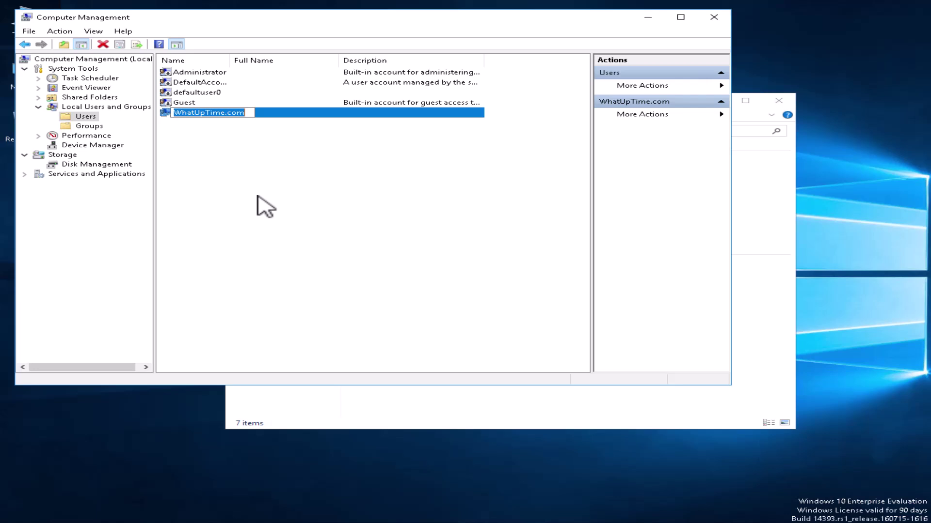
text(M)
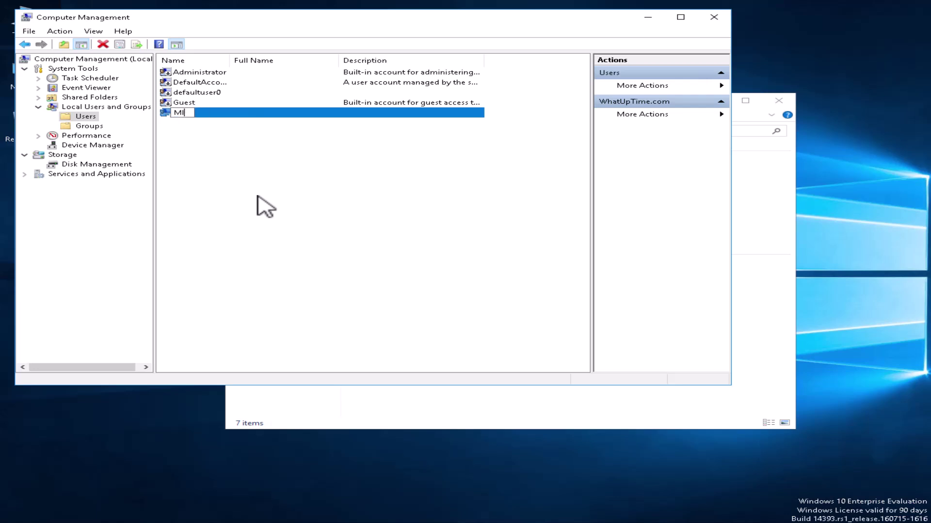
text(isterbeka)
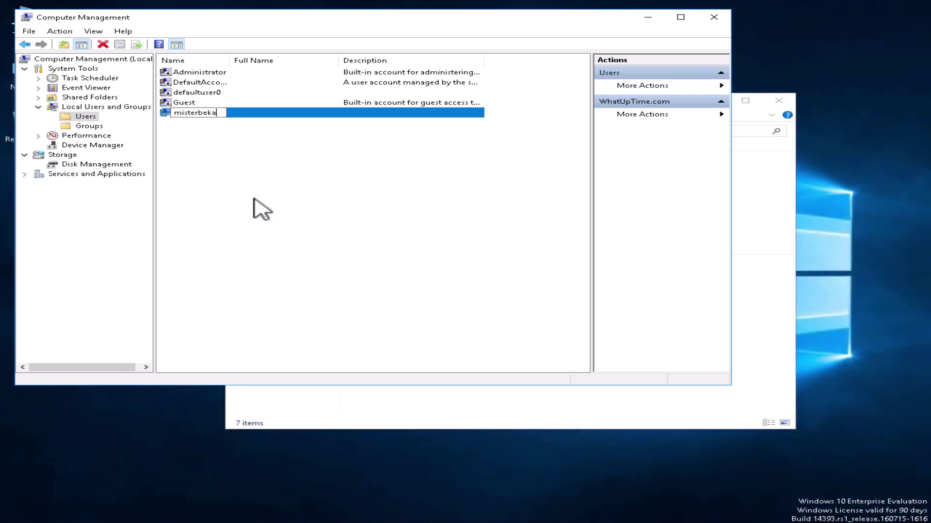
key(Return)
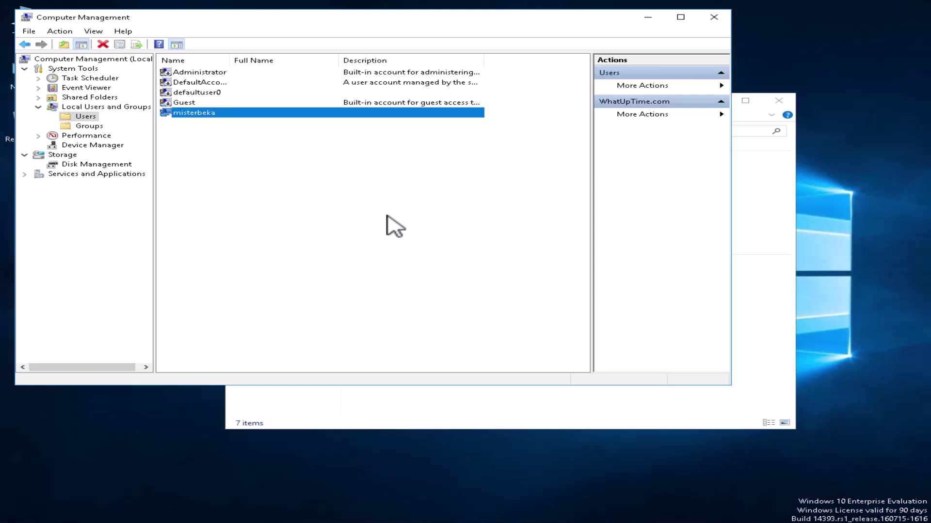
click(367, 213)
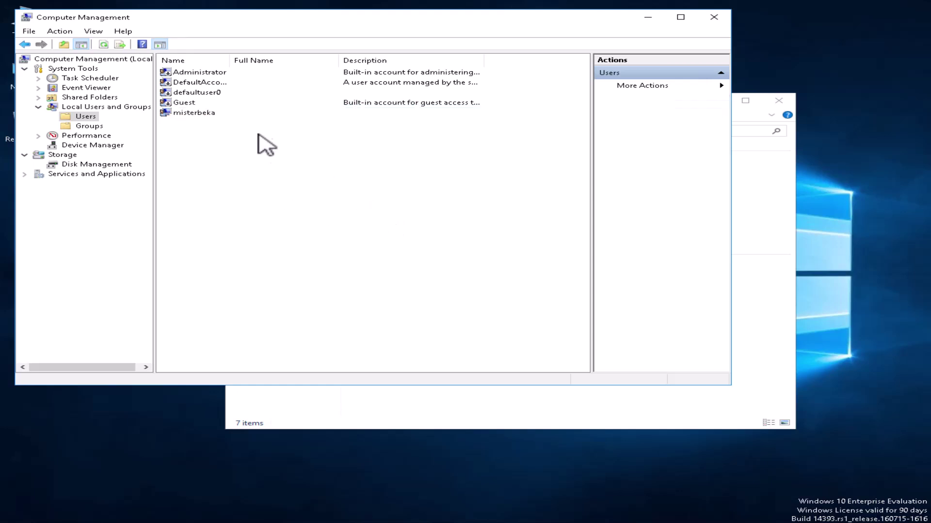
Set a new password on the renamed account, then close Computer Management and This PC
right_click(196, 114)
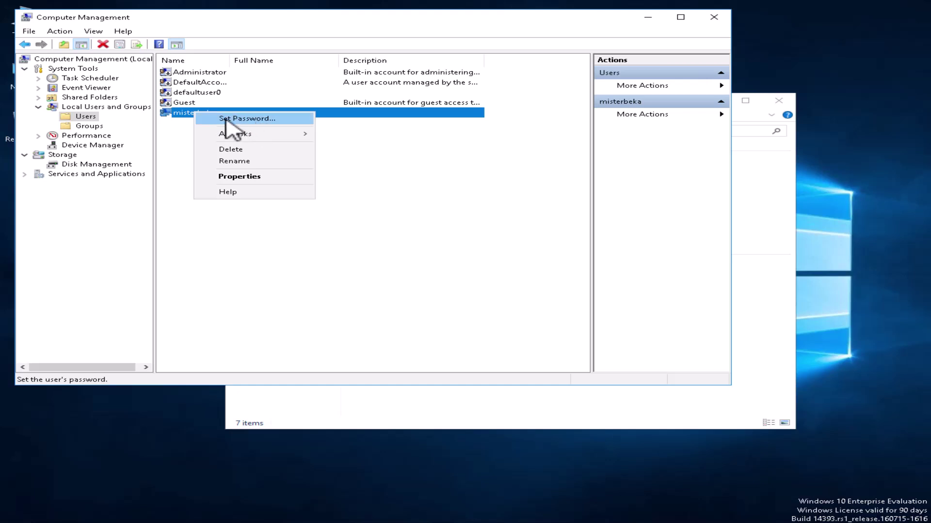
click(226, 121)
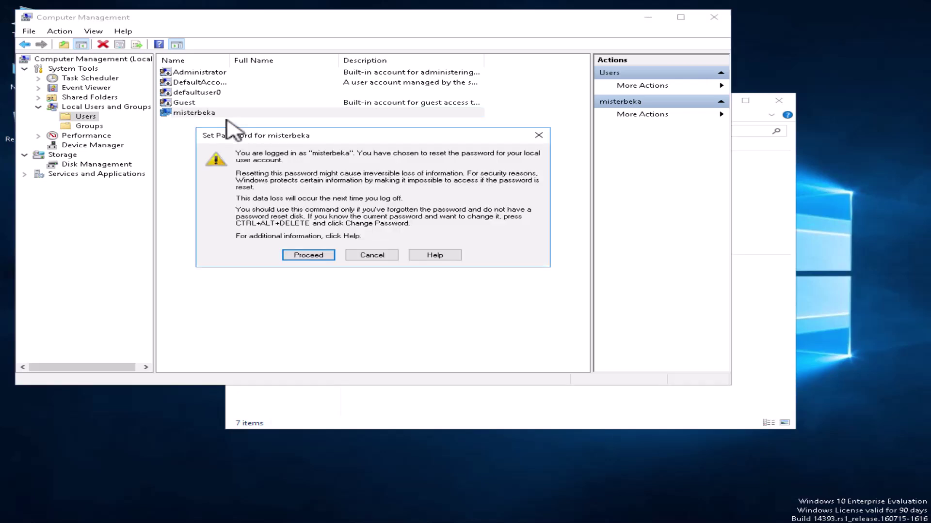
click(315, 257)
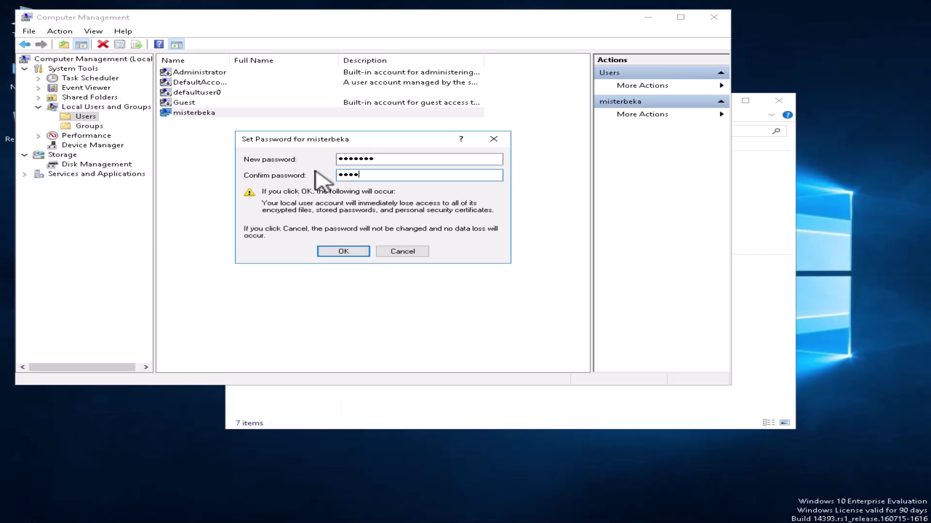
click(343, 251)
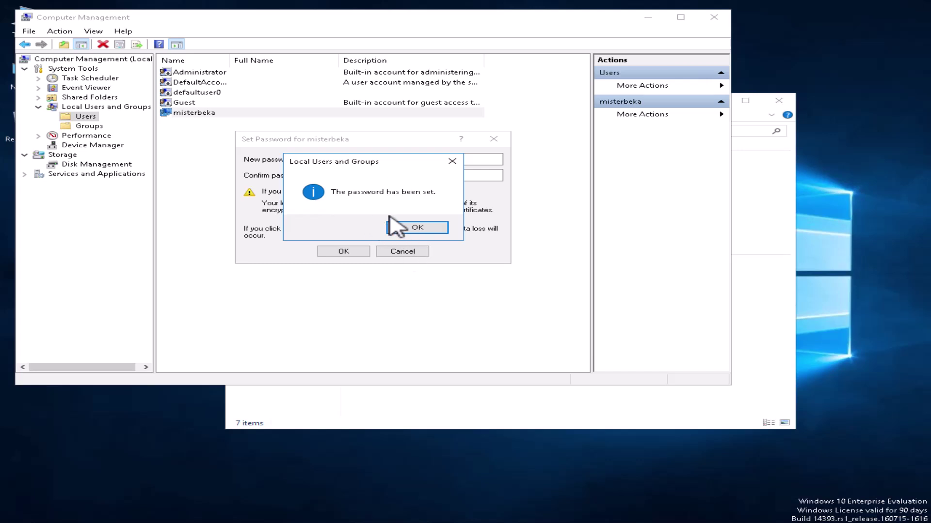
click(418, 228)
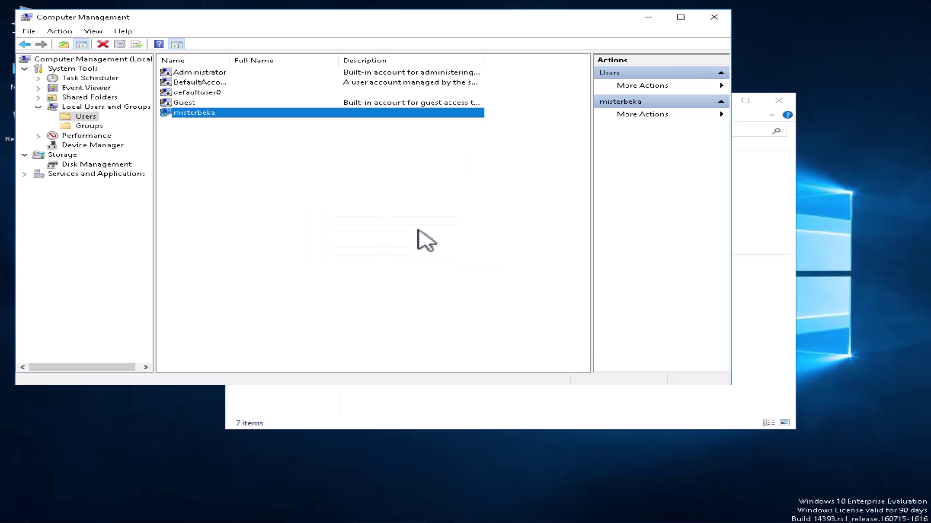
click(706, 17)
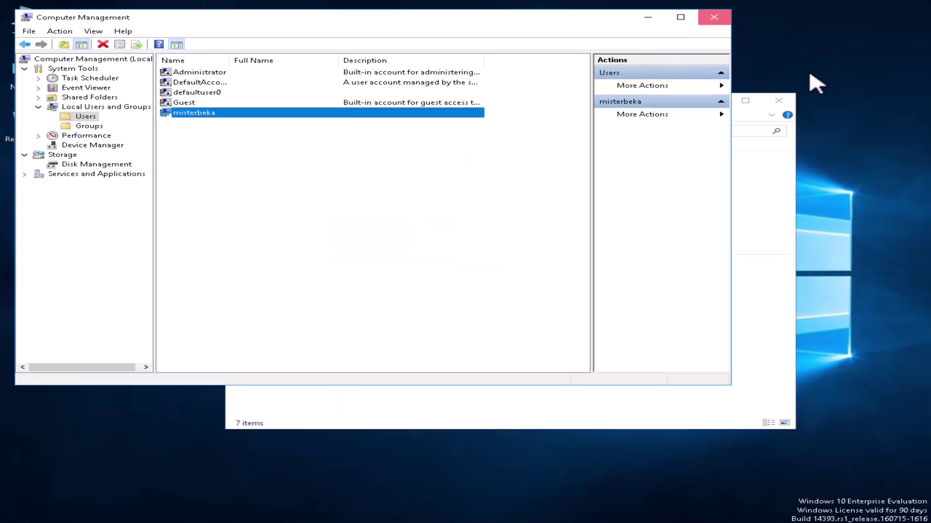
click(778, 100)
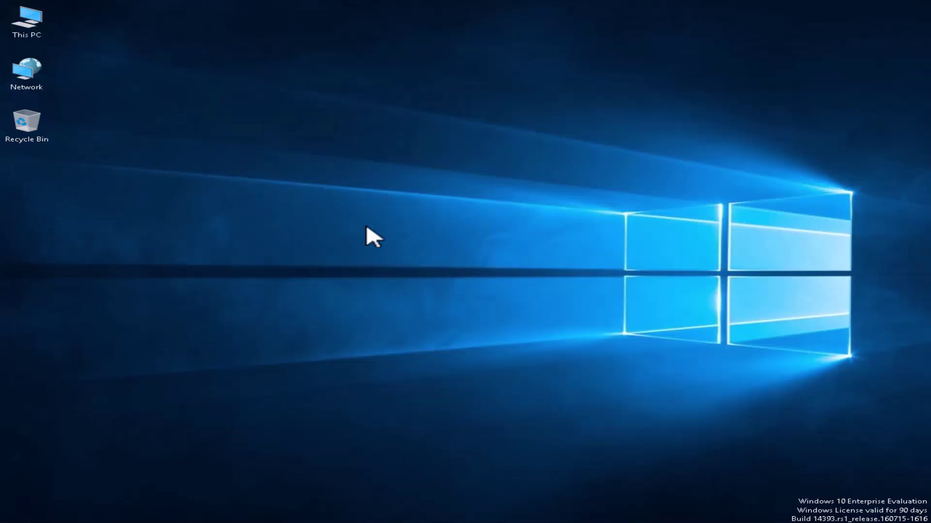
Leave the remote session and power the droplet off and back on from DigitalOcean
mouse_move(546, 4)
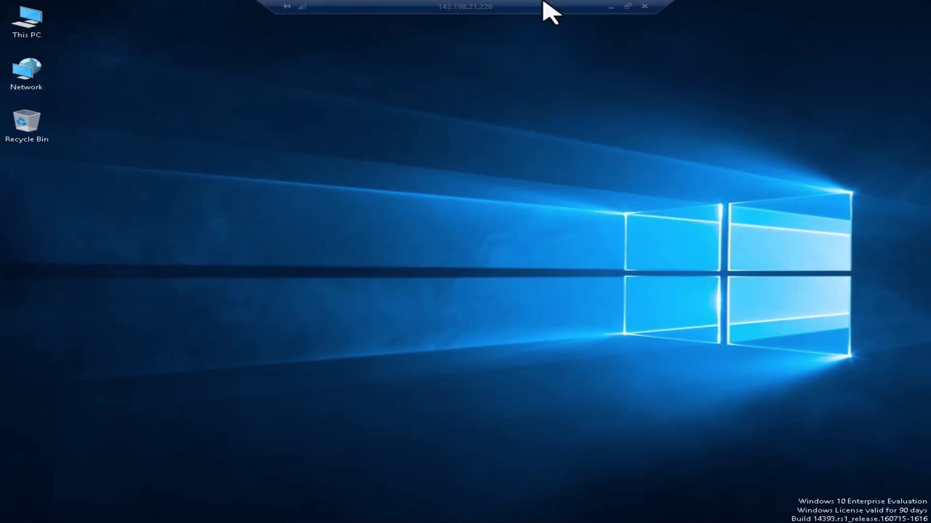
click(645, 7)
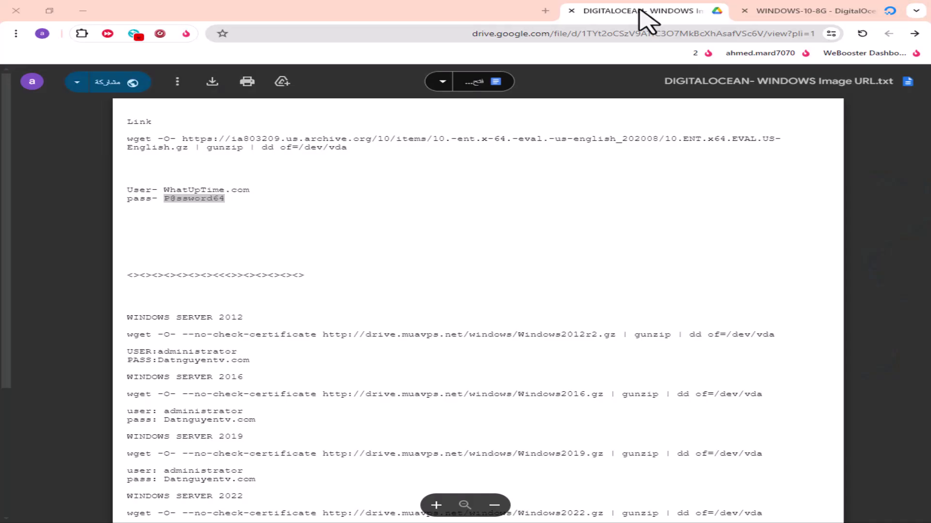
click(812, 10)
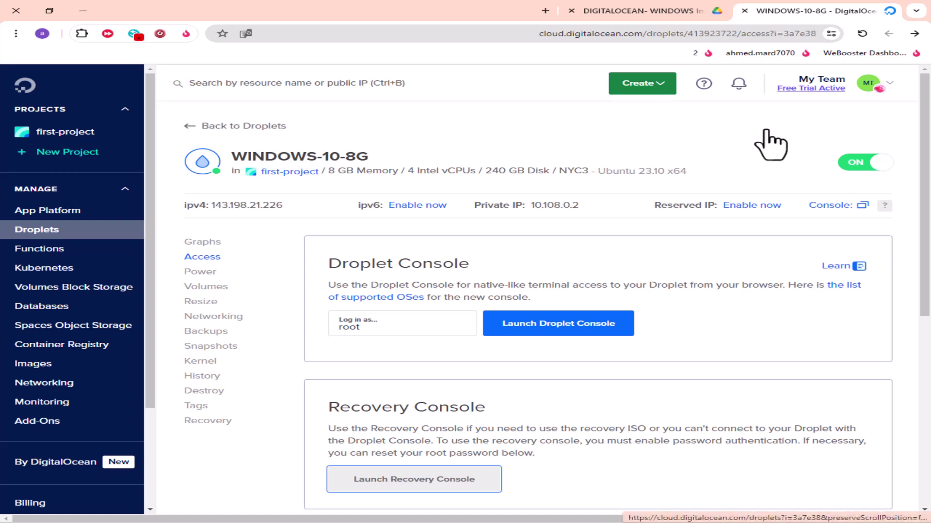
click(856, 164)
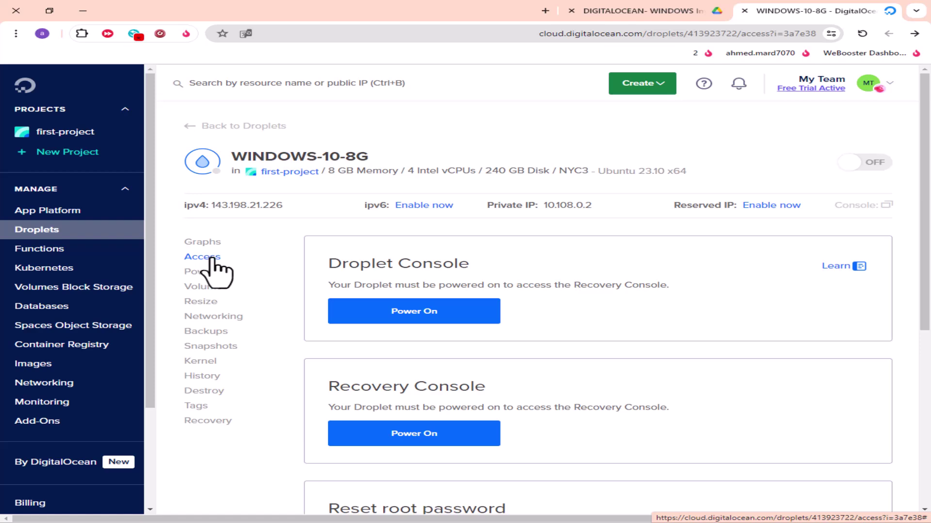
scroll(219, 266, down, 3)
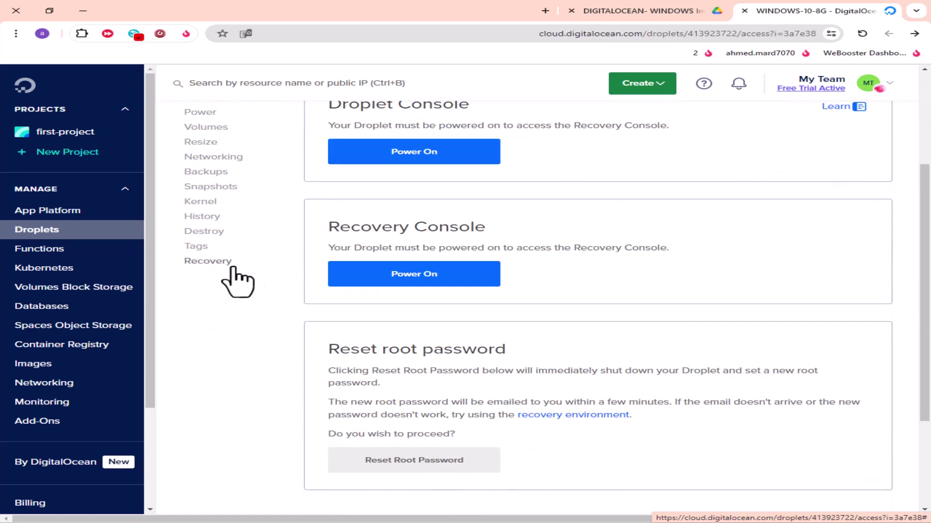
scroll(503, 263, up, 3)
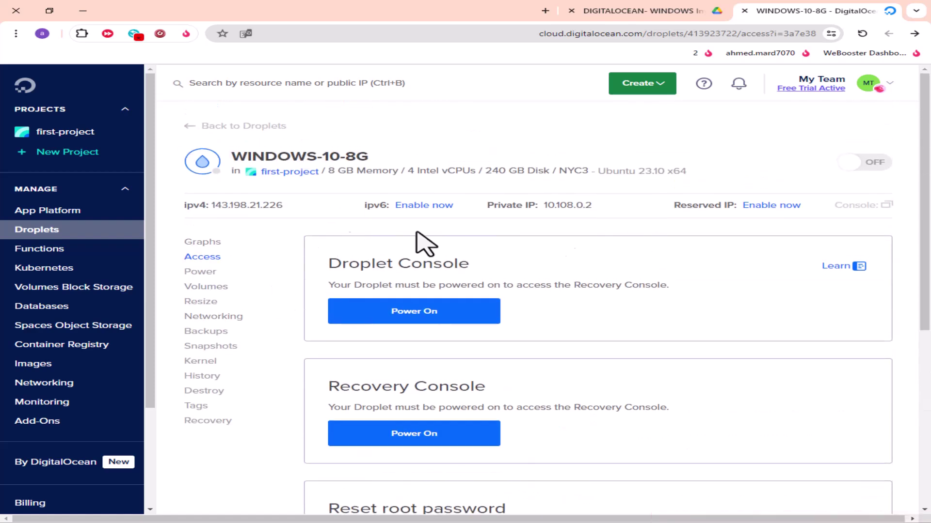
click(880, 165)
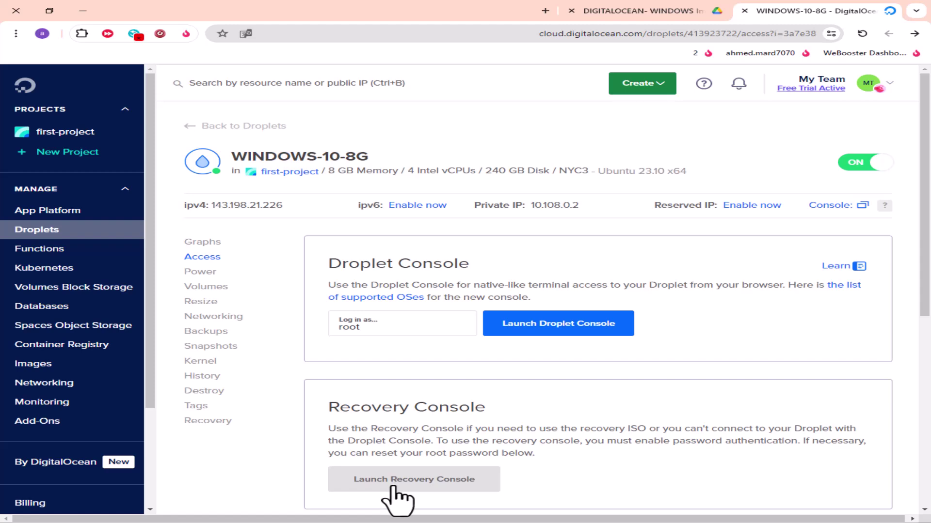
Open the droplet's recovery console to the Windows lock screen, then close it
click(409, 481)
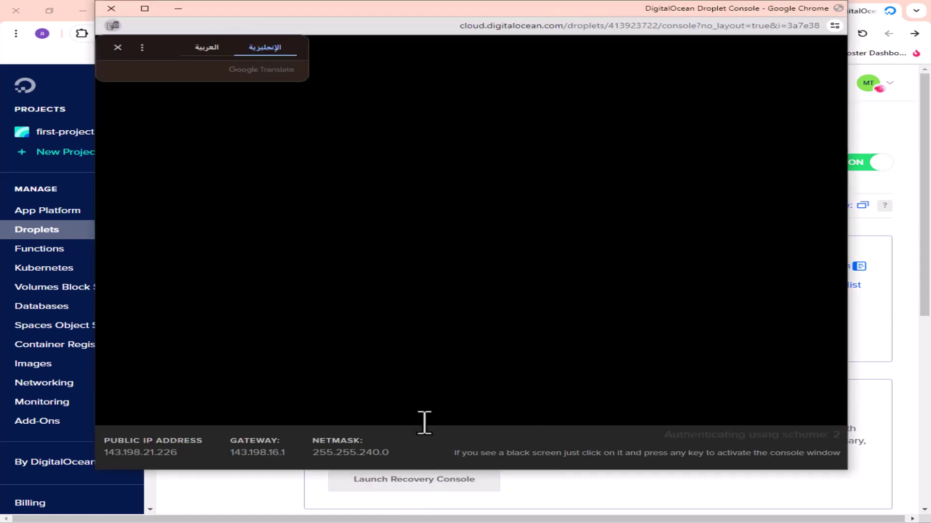
click(118, 47)
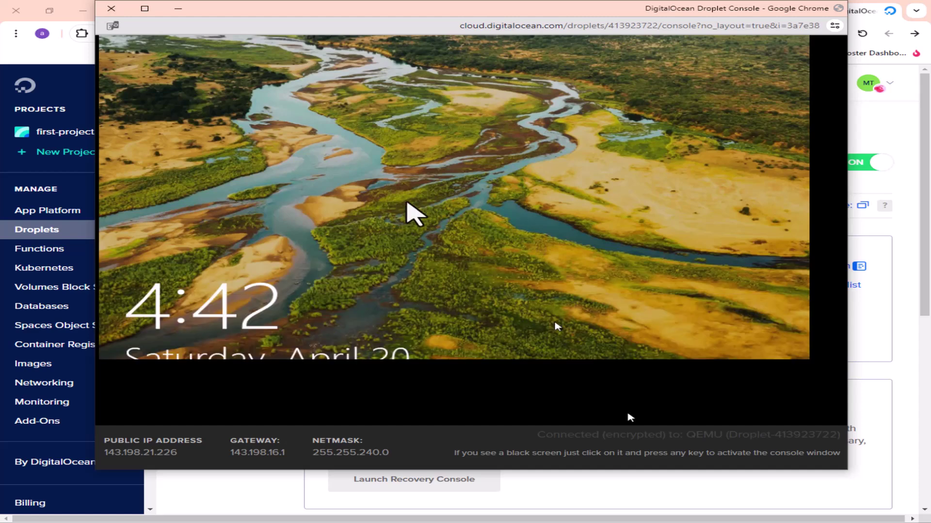
click(112, 9)
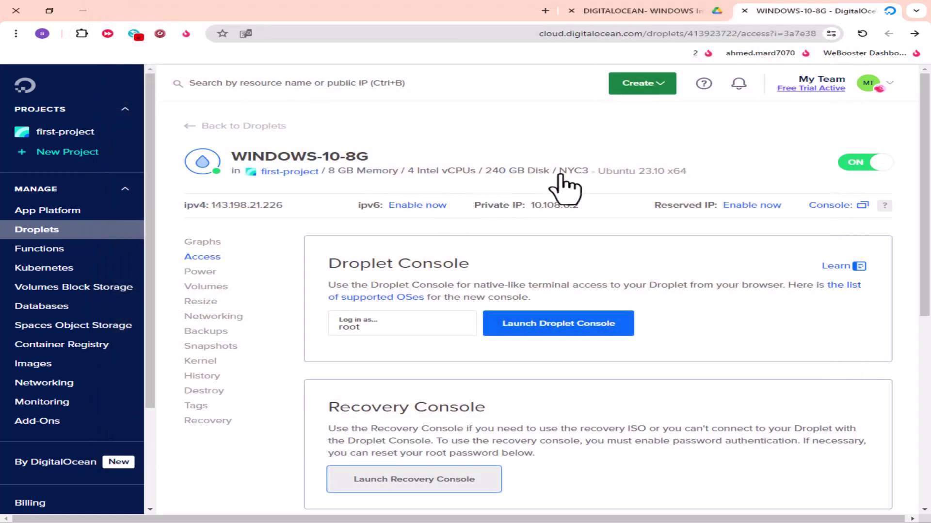
Connect by Remote Desktop to 143.198.21.226, signing in with the renamed account's credentials
click(306, 206)
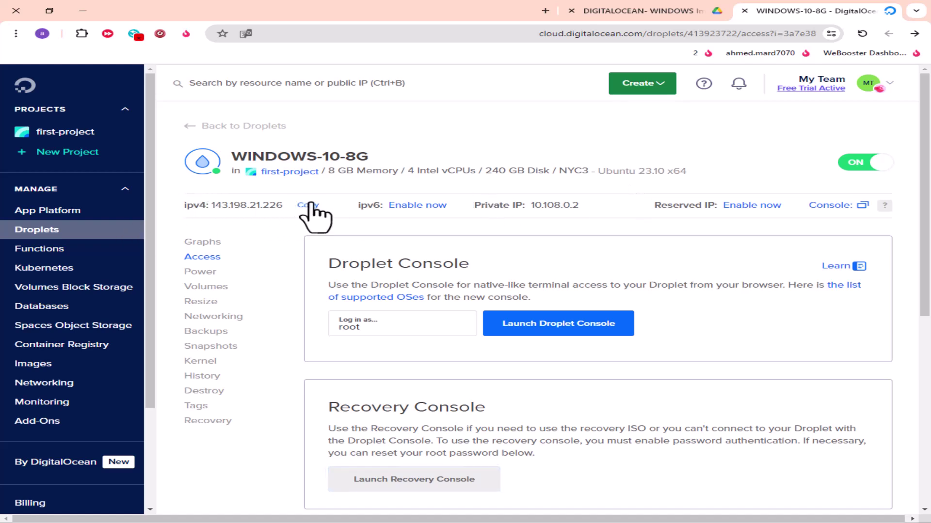
key(super)
text(rd)
key(Return)
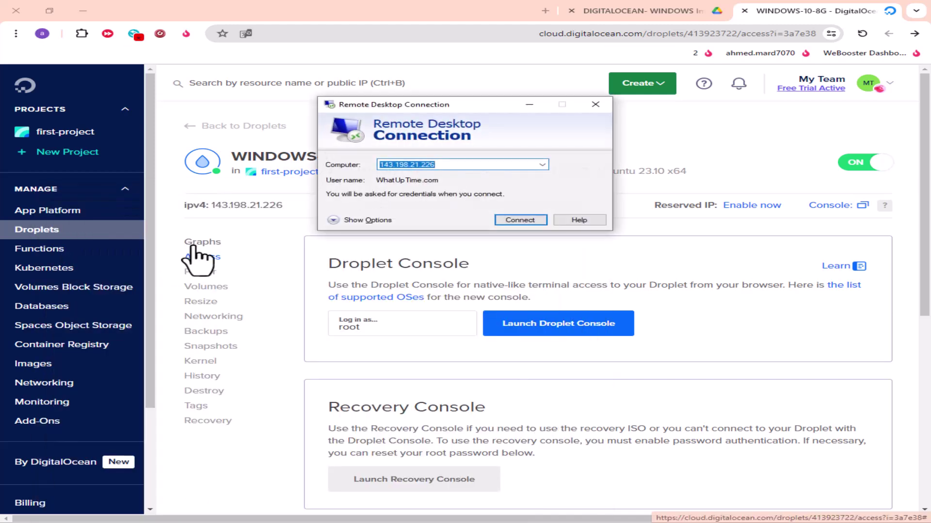
key(ctrl+v)
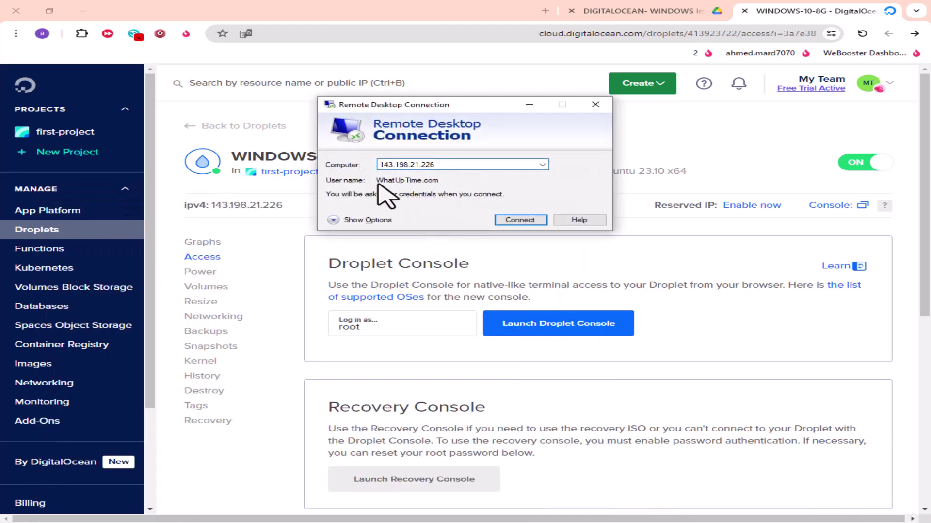
click(342, 220)
key(Tab)
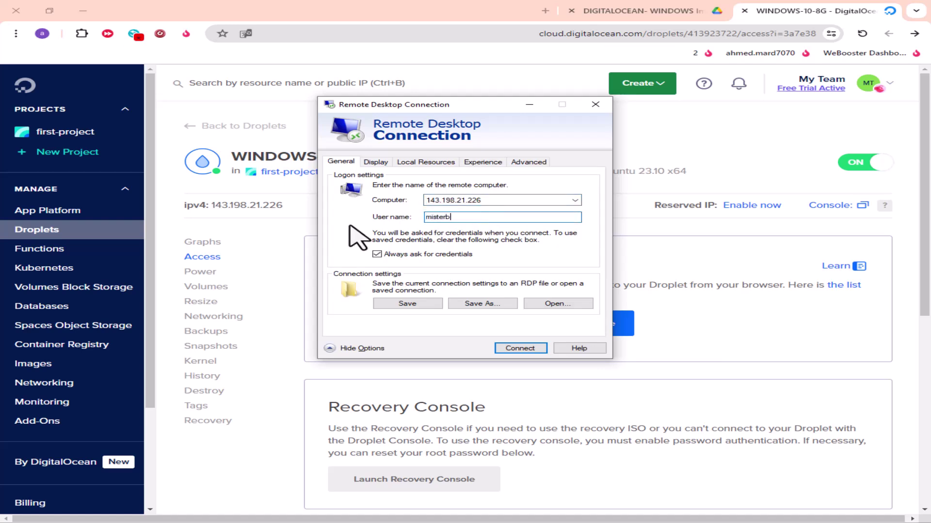
text(misterbeka)
click(520, 349)
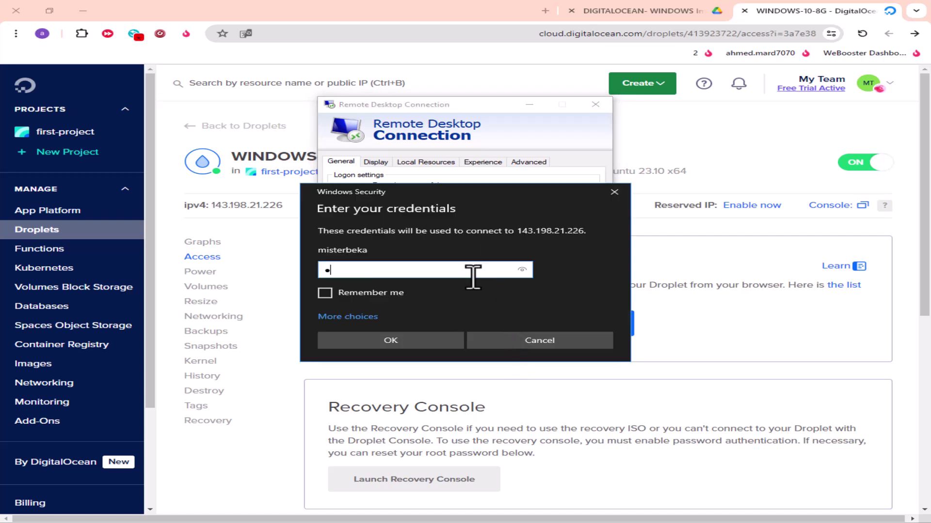
click(430, 341)
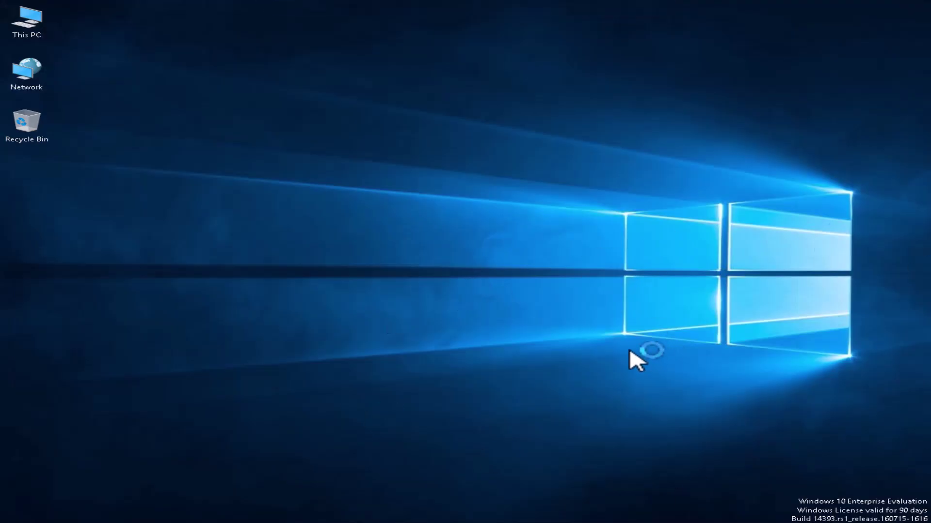
Copy ChromeSetup.exe from the local Downloads folder and paste it onto the remote desktop
mouse_move(566, 4)
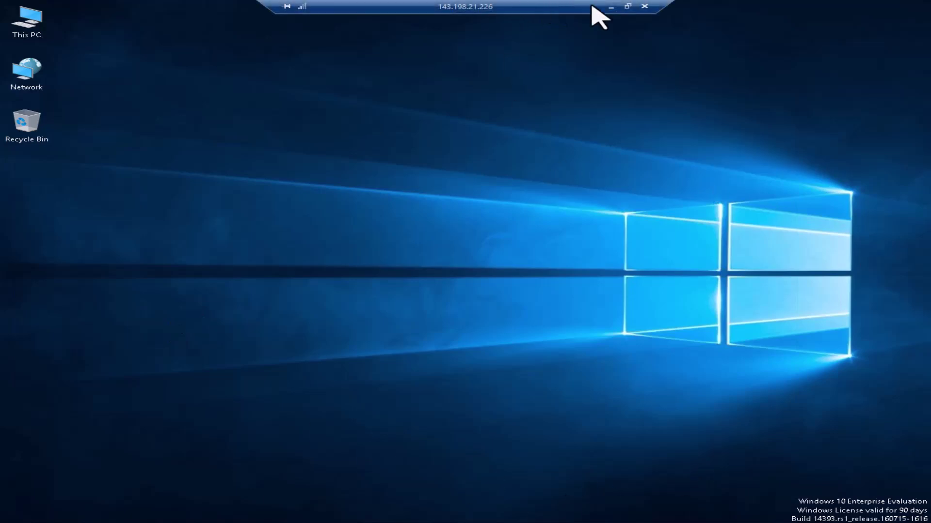
click(613, 7)
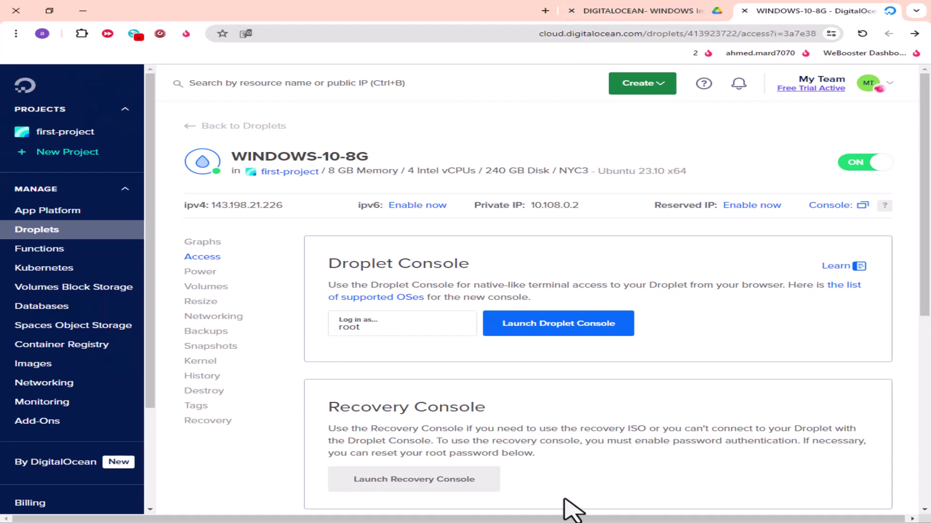
key(alt+Tab)
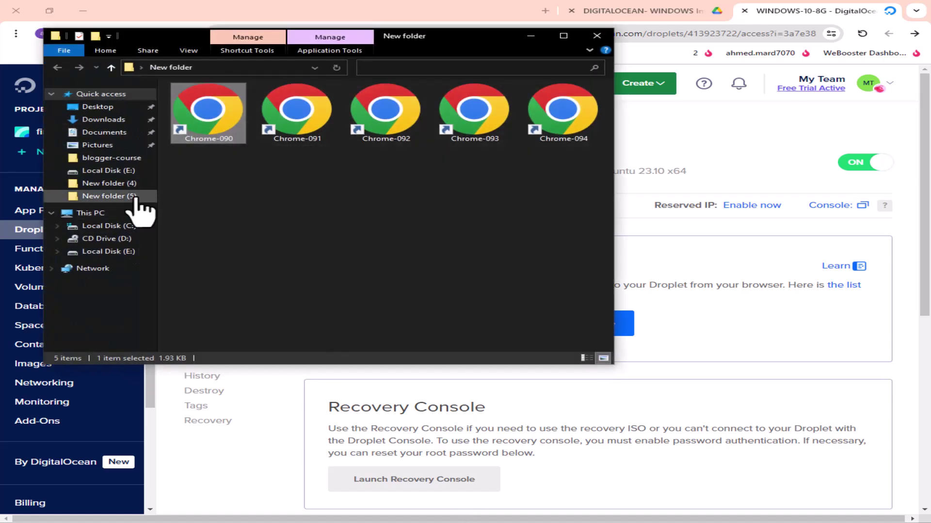
click(130, 120)
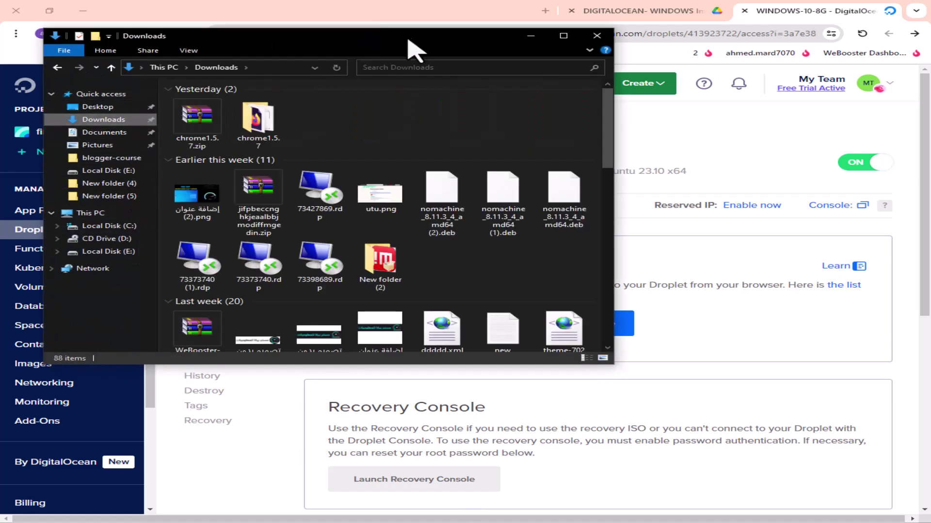
double_click(410, 36)
scroll(416, 271, down, 5)
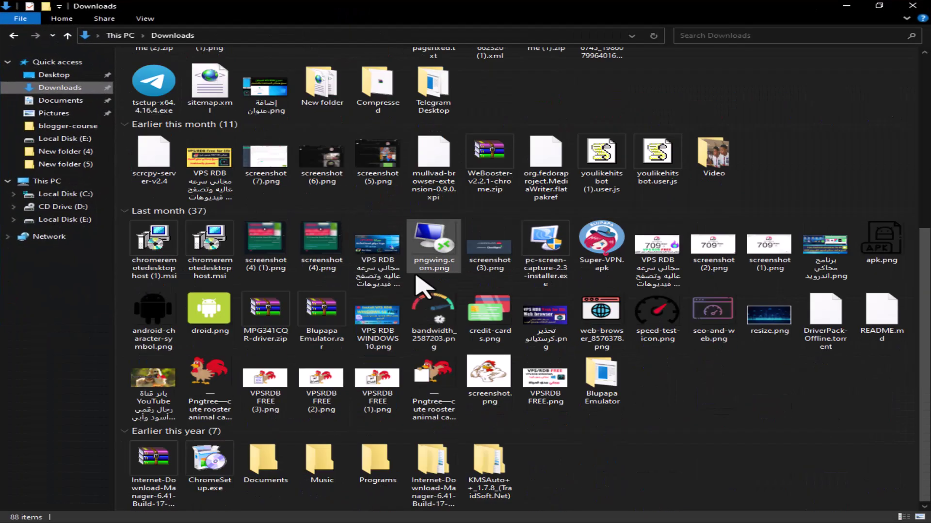
right_click(226, 458)
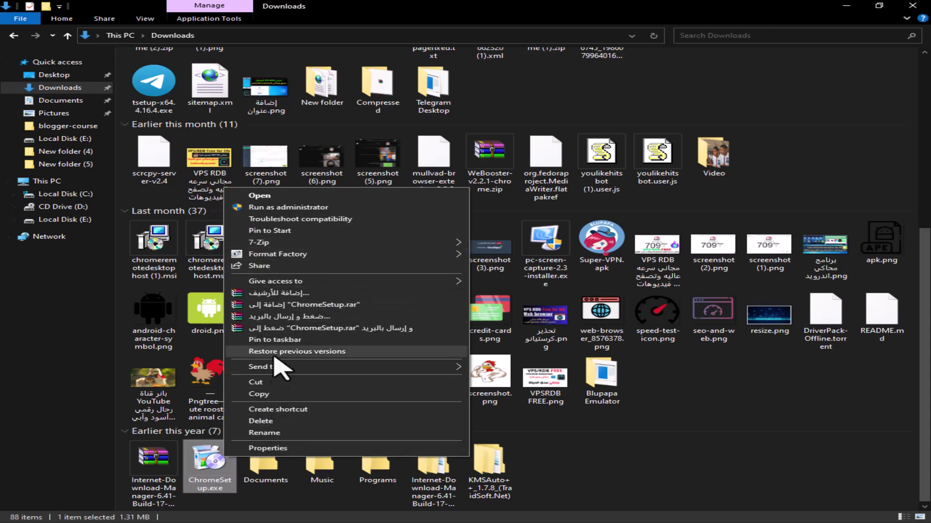
click(272, 395)
key(alt+Tab)
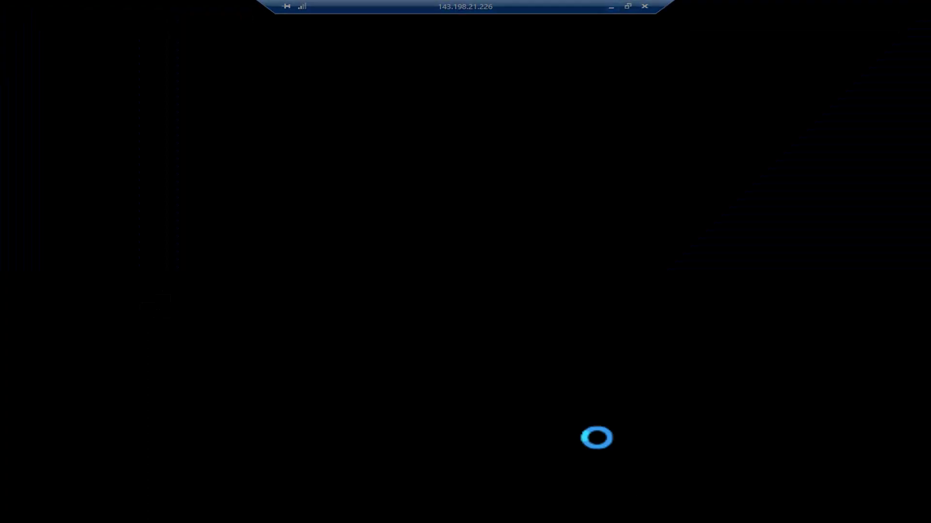
right_click(489, 271)
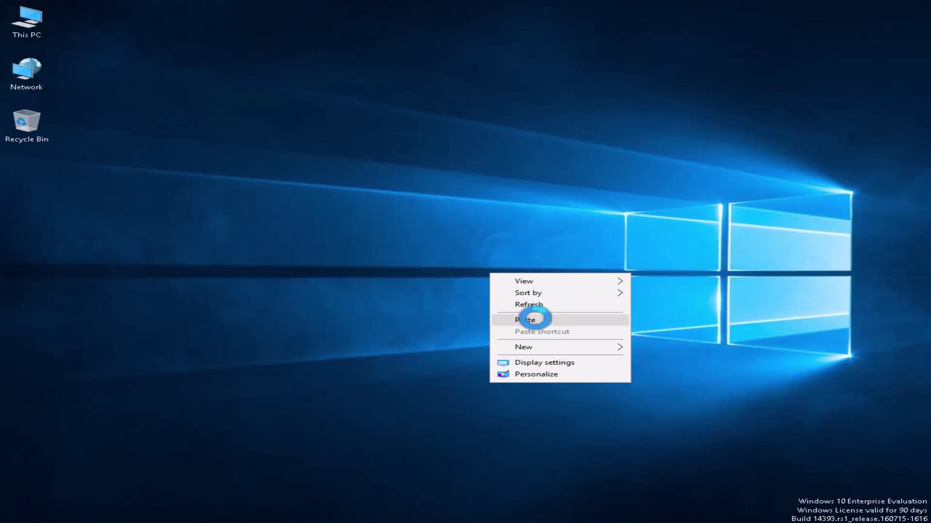
click(534, 316)
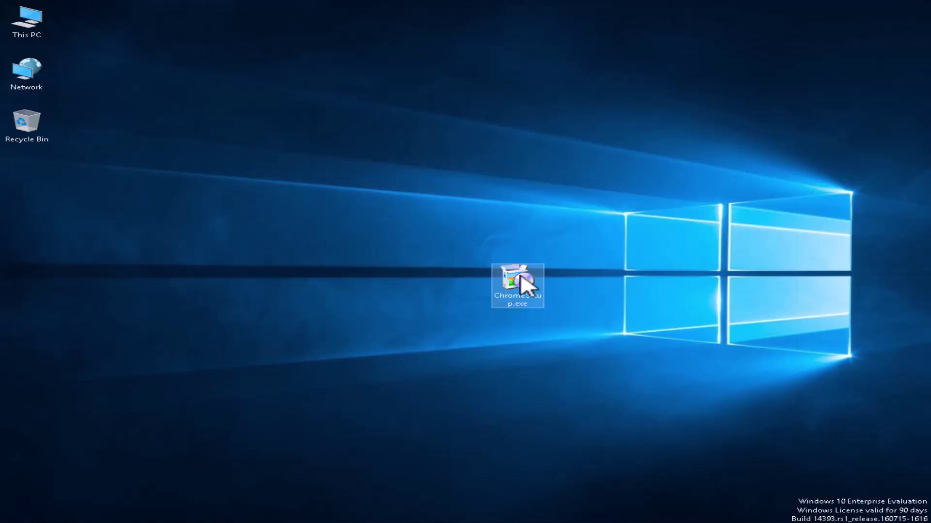
Install Chrome from ChromeSetup.exe and allow speedtest.net location access for the test
double_click(513, 296)
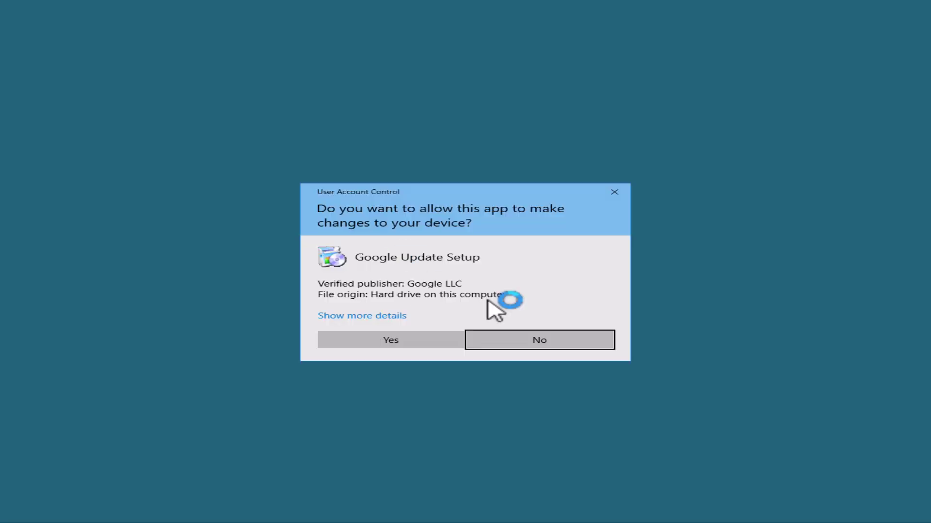
click(392, 349)
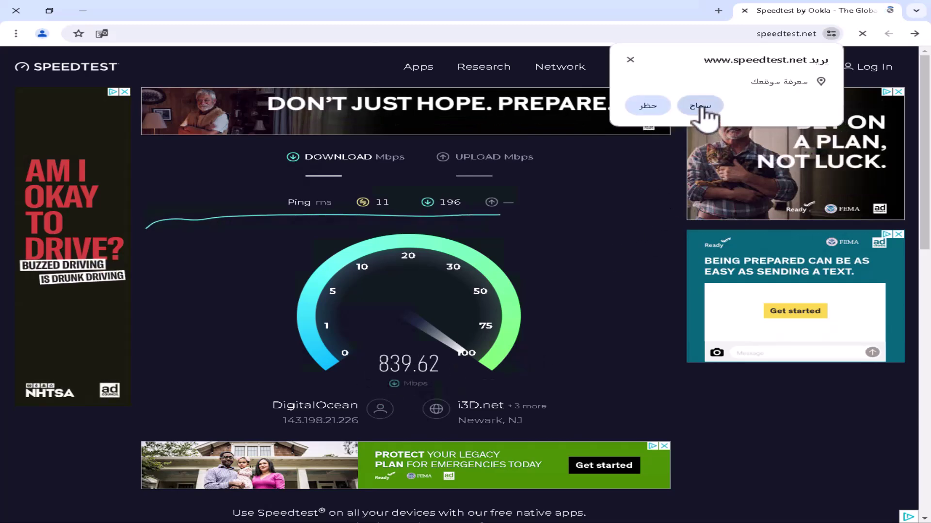
click(700, 106)
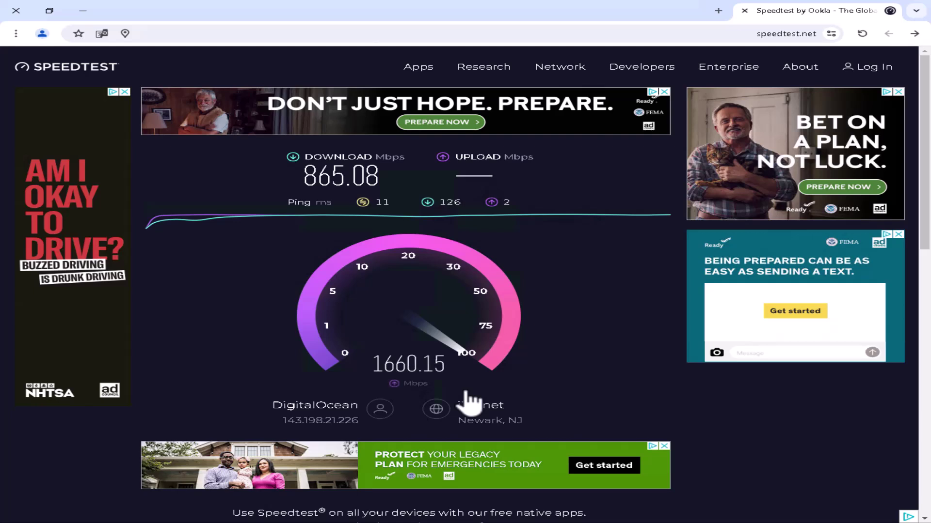
Open the free VPS tutorial video on YouTube, dismissing its promotions
click(638, 37)
text(youtube)
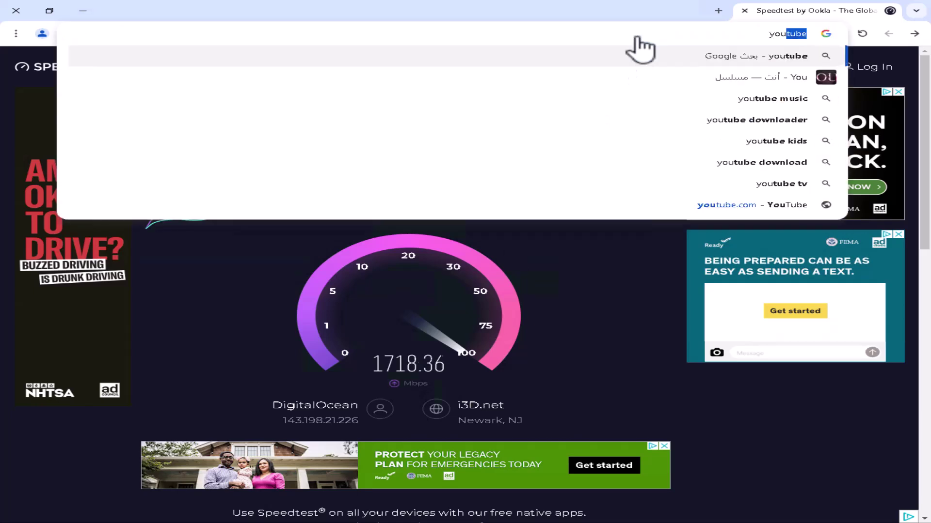
key(Return)
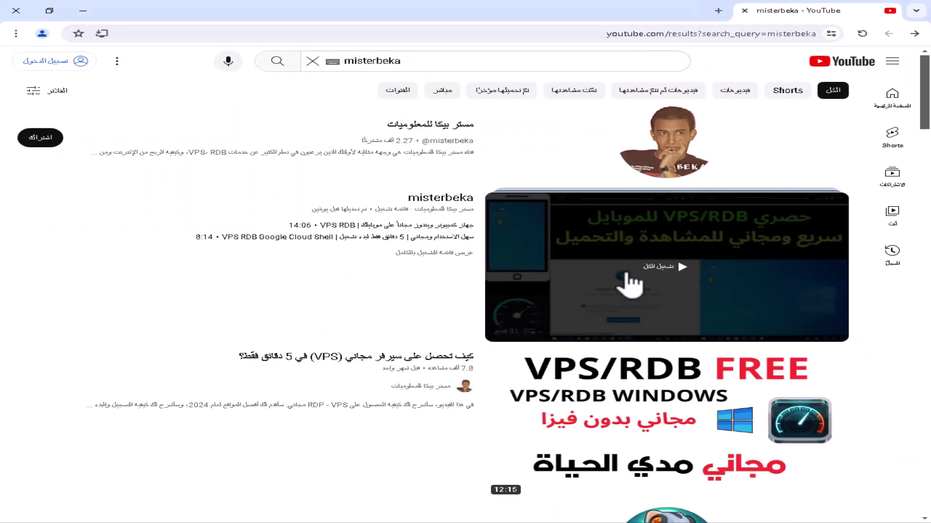
click(701, 421)
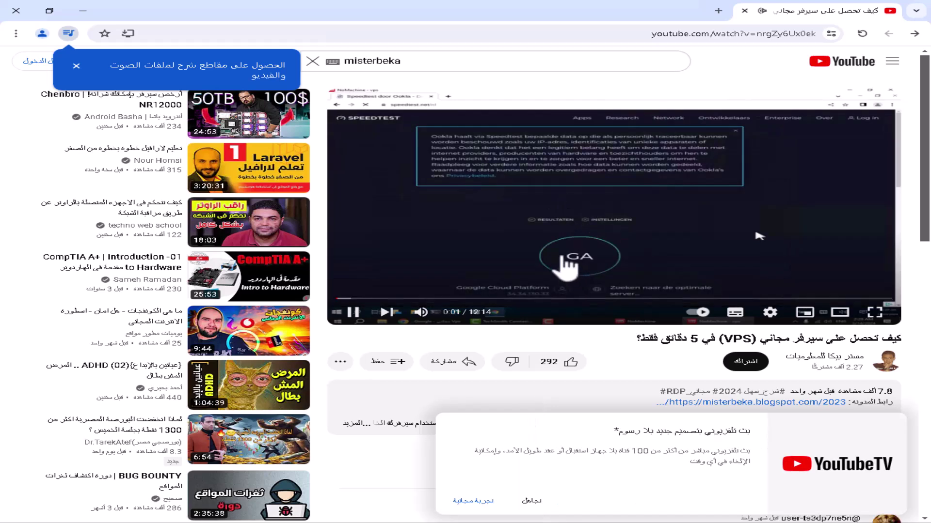
click(538, 501)
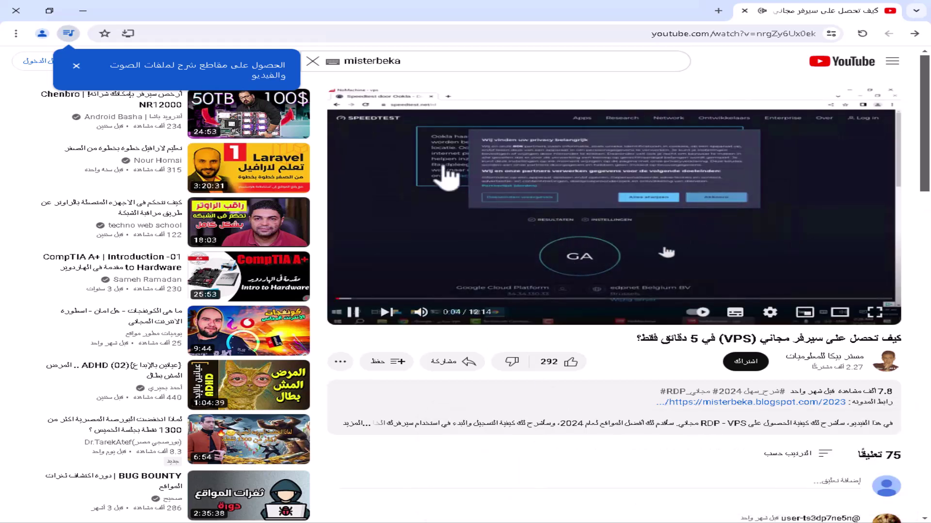
click(76, 65)
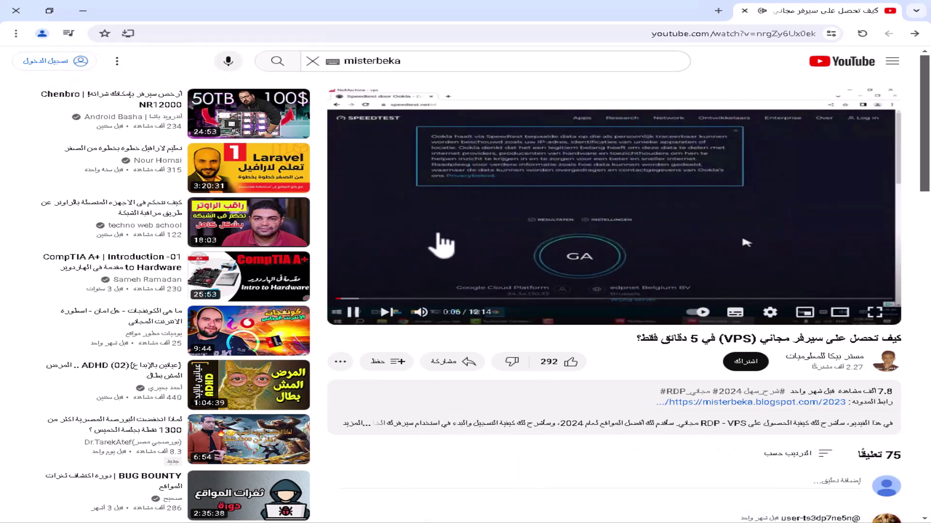
Pause the video, close Chrome, and move ChromeSetup.exe to the desktop's bottom-right corner
click(351, 315)
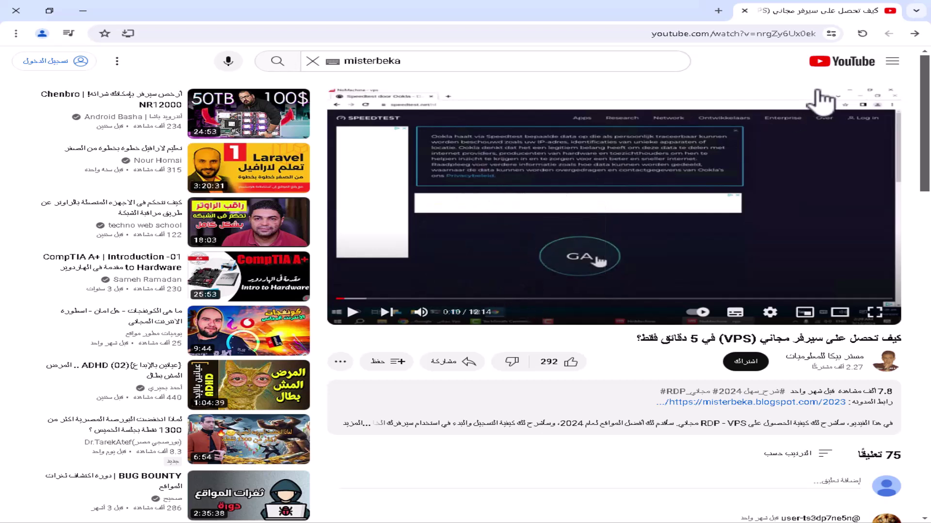
click(17, 11)
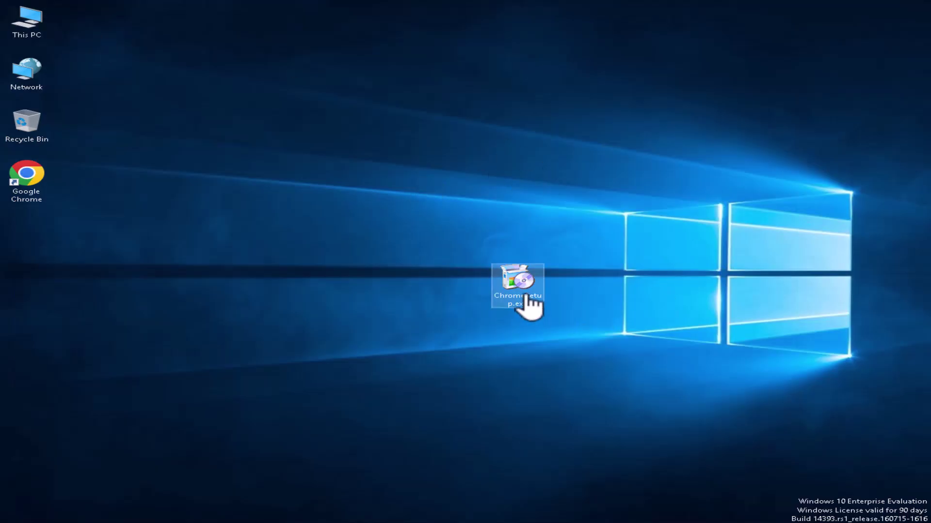
drag(526, 294, 895, 483)
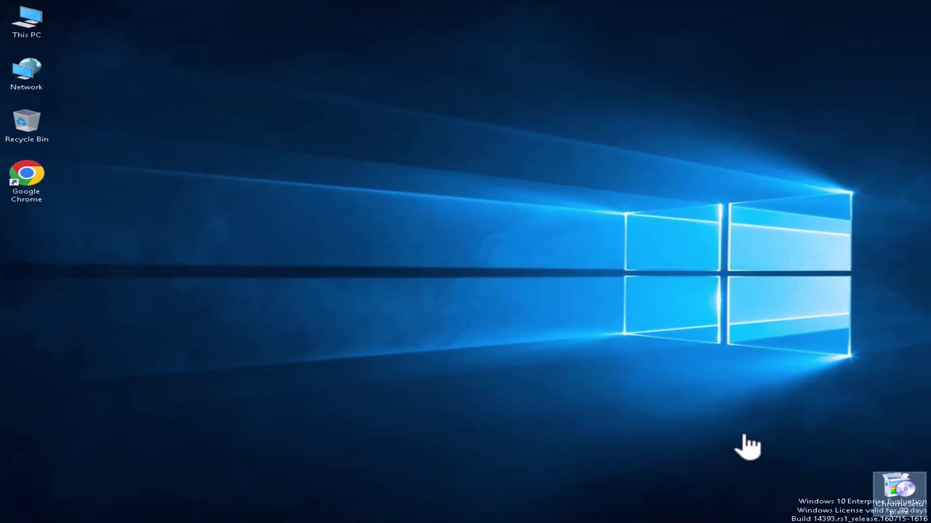